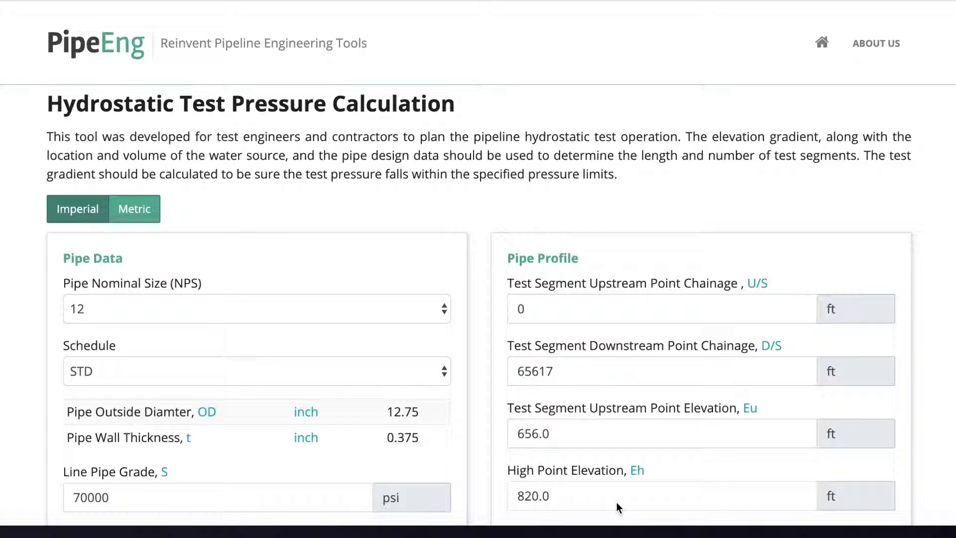
- Choose NPS 24 and try Schedules 40, XS and 80
scroll(641, 493, down, 1)
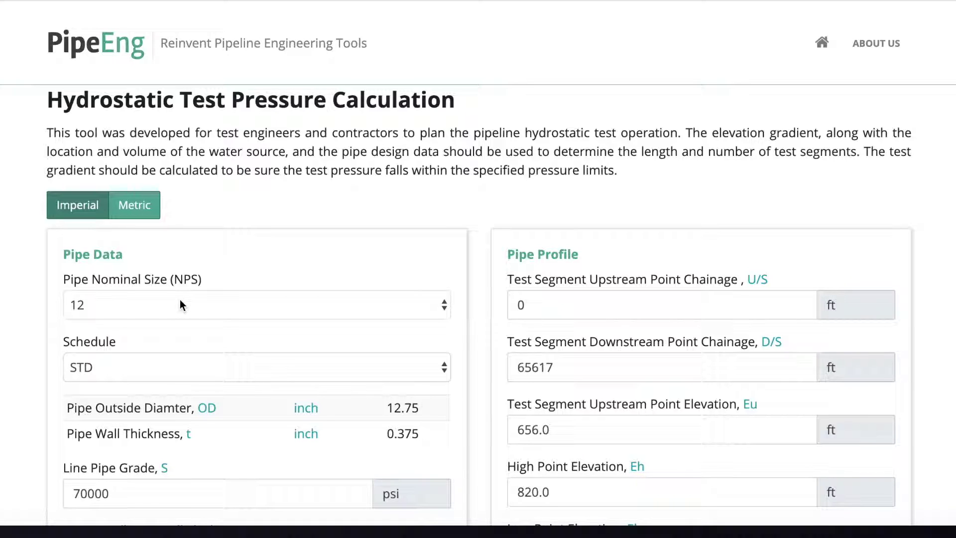
scroll(180, 300, down, 2)
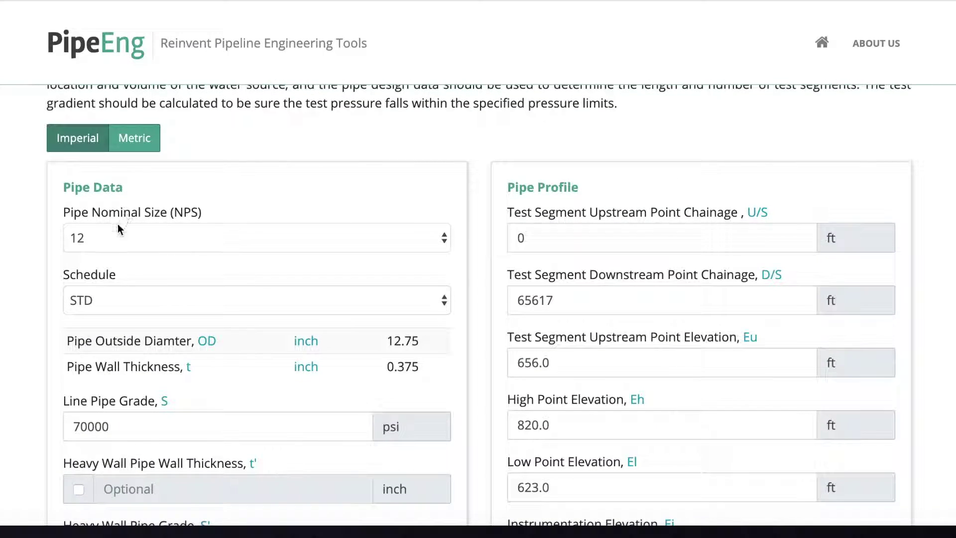
click(98, 246)
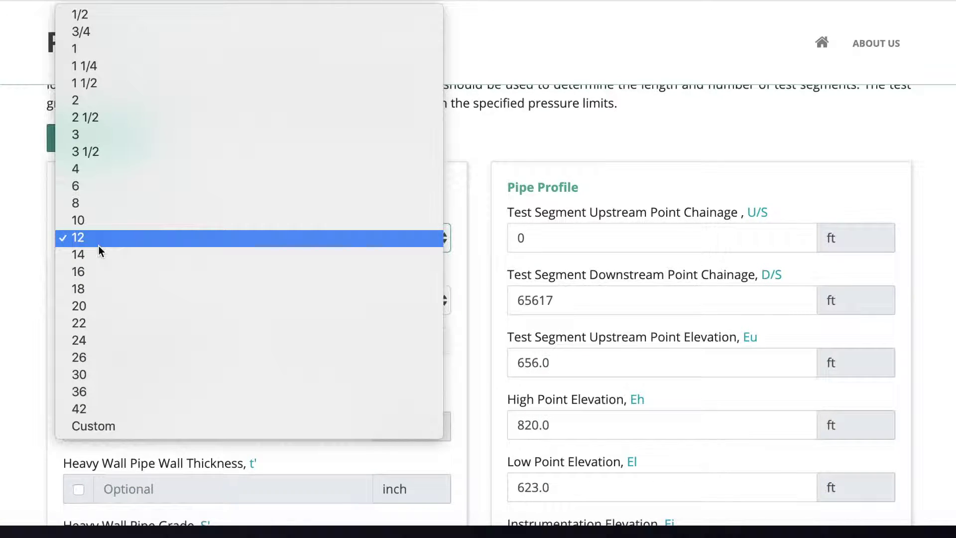
click(90, 342)
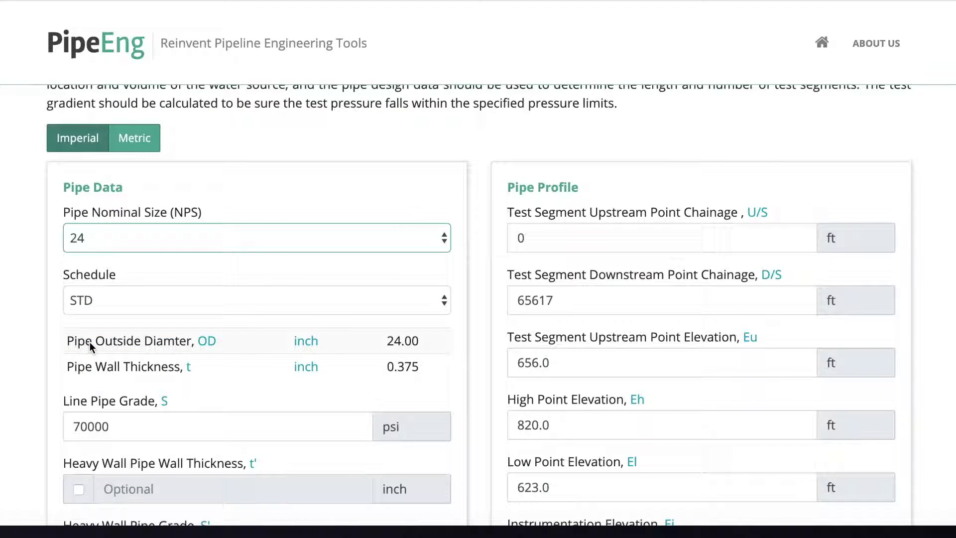
click(87, 300)
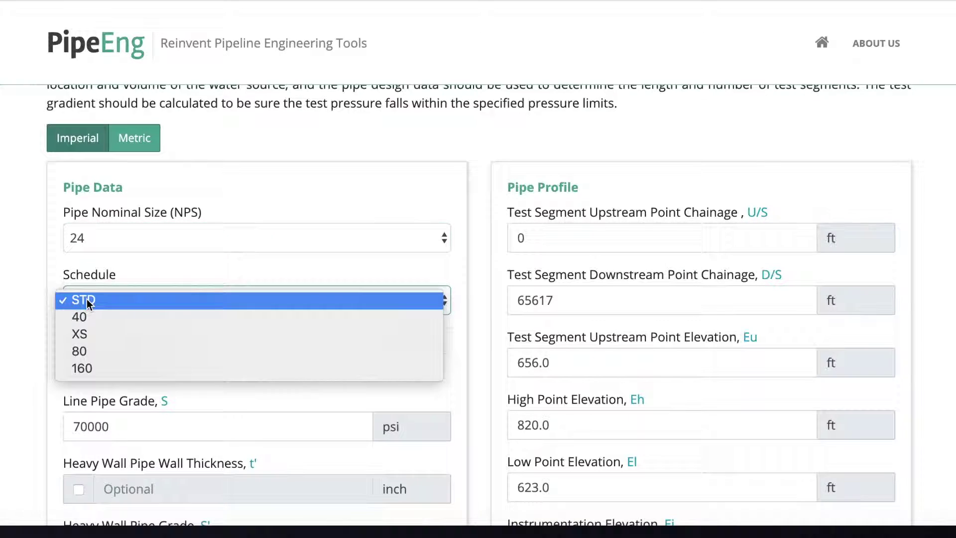
click(85, 314)
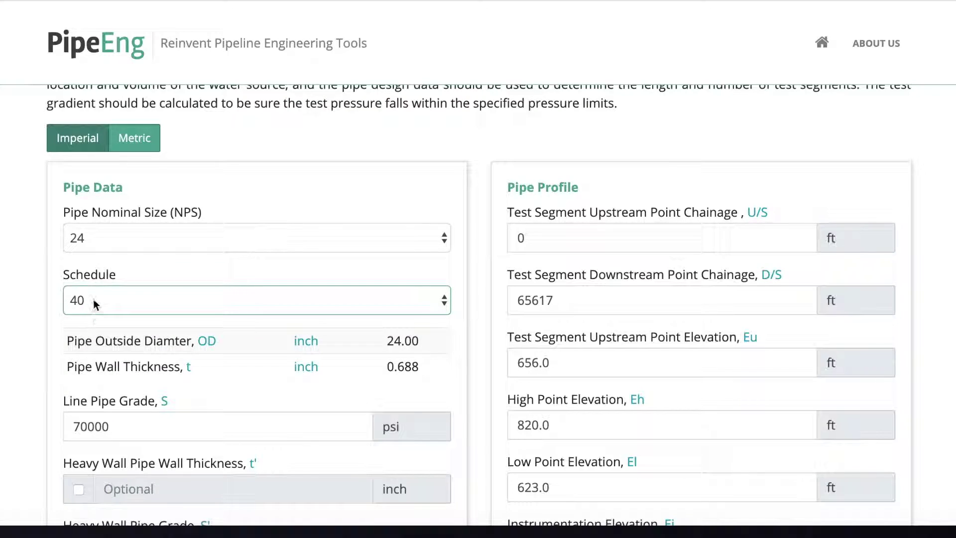
click(94, 298)
click(91, 321)
click(144, 300)
click(124, 320)
- Try Schedule 160, then switch the nominal pipe size to Custom
click(110, 309)
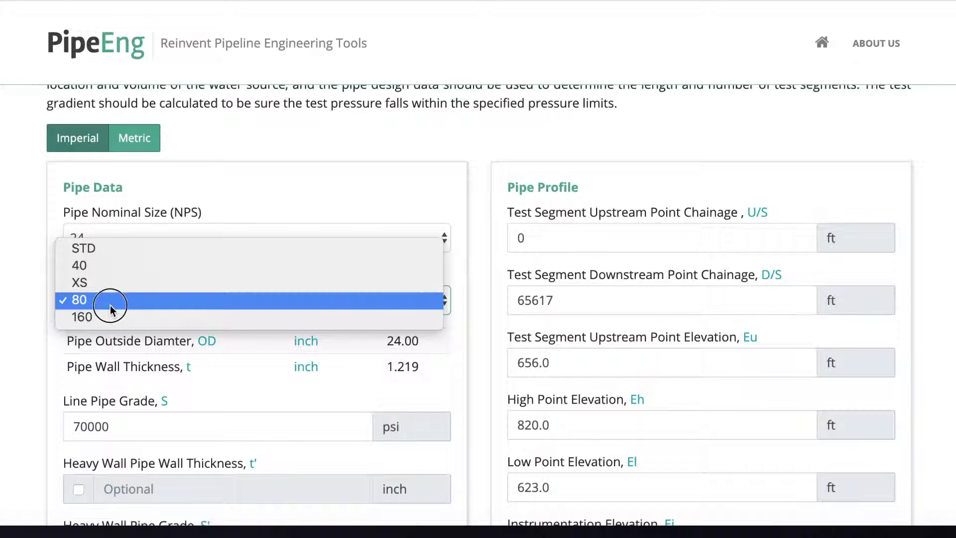
click(97, 317)
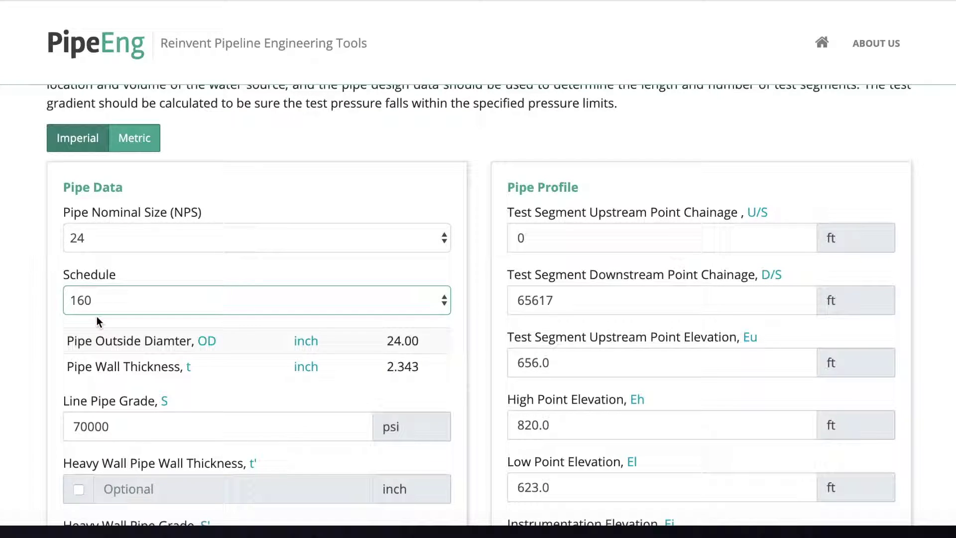
click(94, 238)
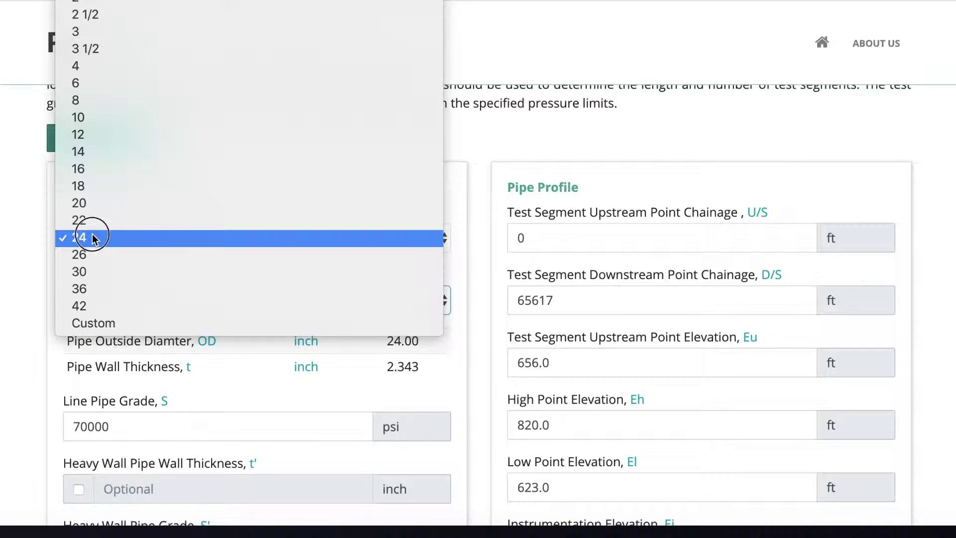
click(98, 324)
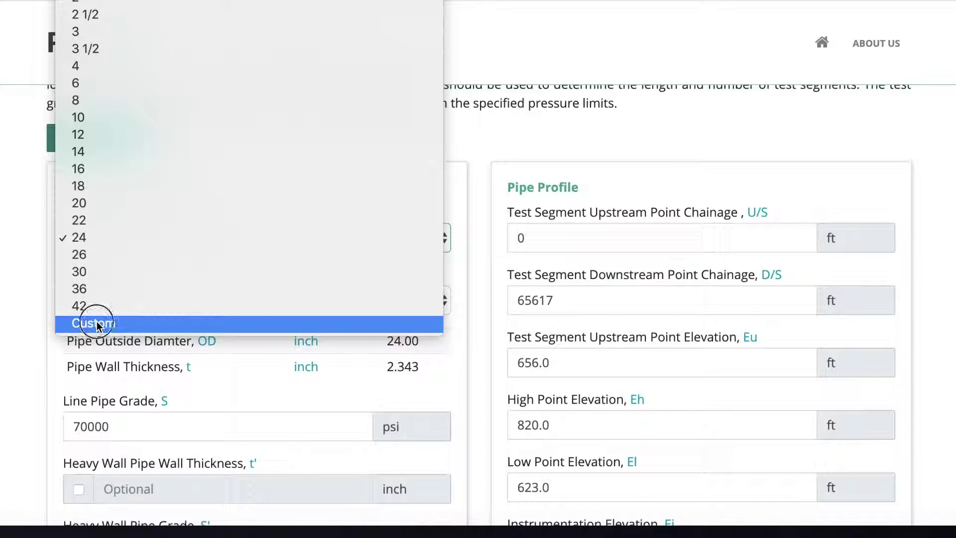
- Change the outer diameter from 42.0 to 24 inch and the wall thickness from 0.752 to 0.25 inch
click(117, 296)
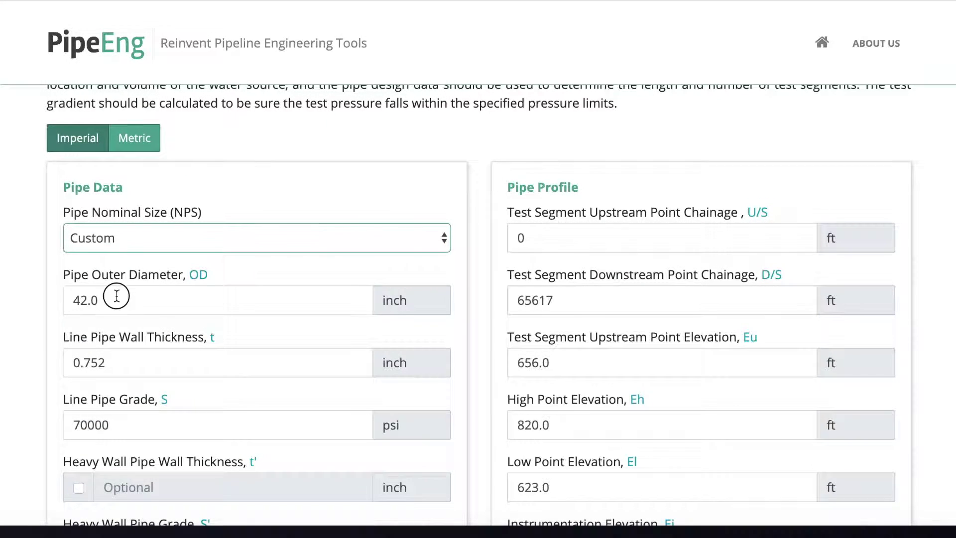
drag(116, 296, 42, 294)
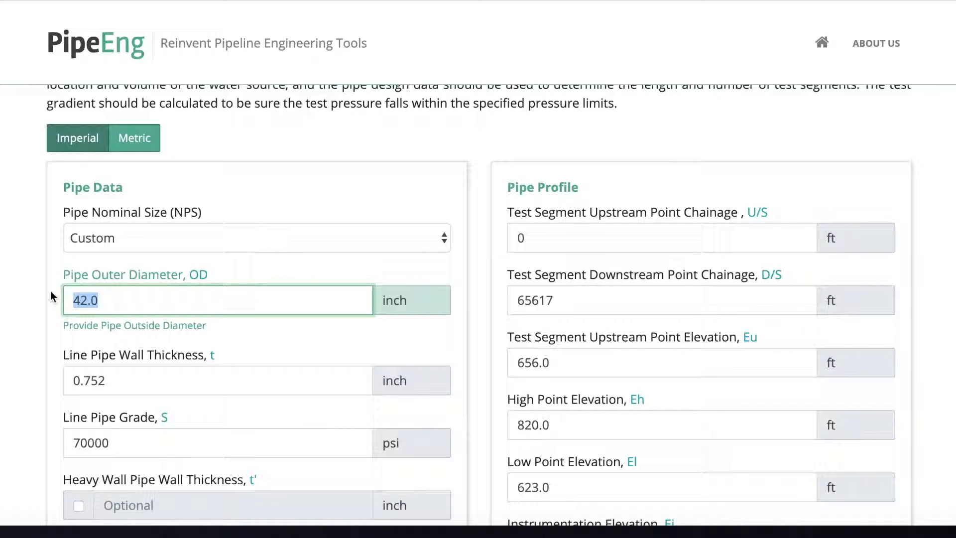
text(24)
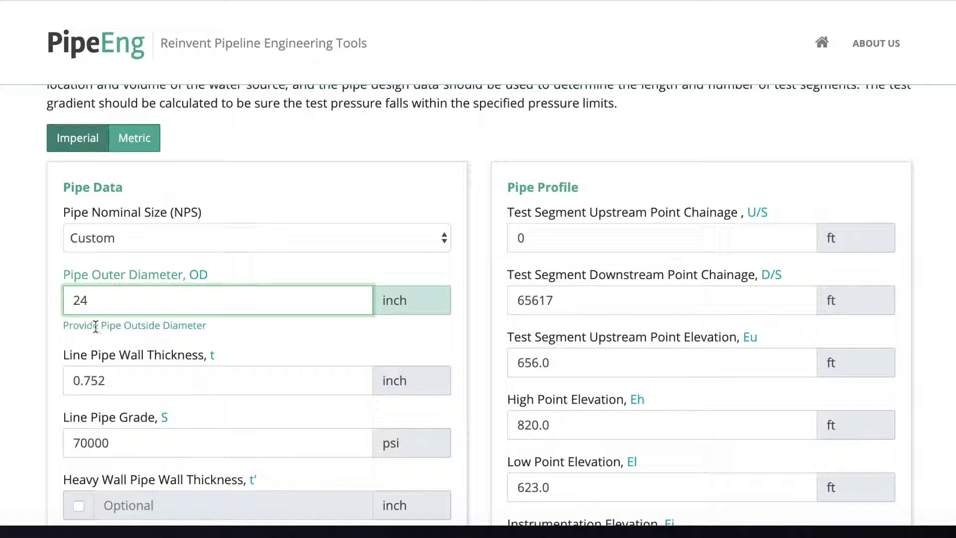
click(122, 376)
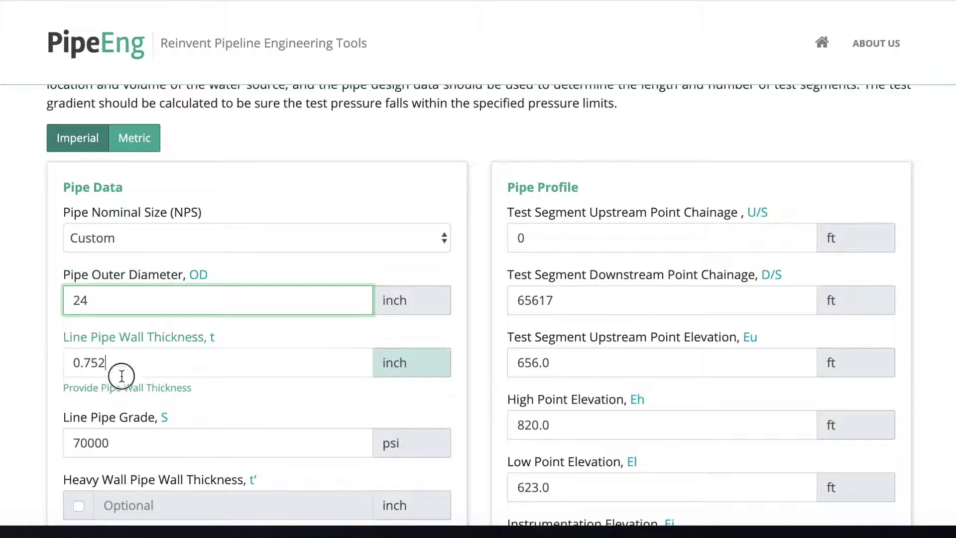
drag(123, 357, 35, 368)
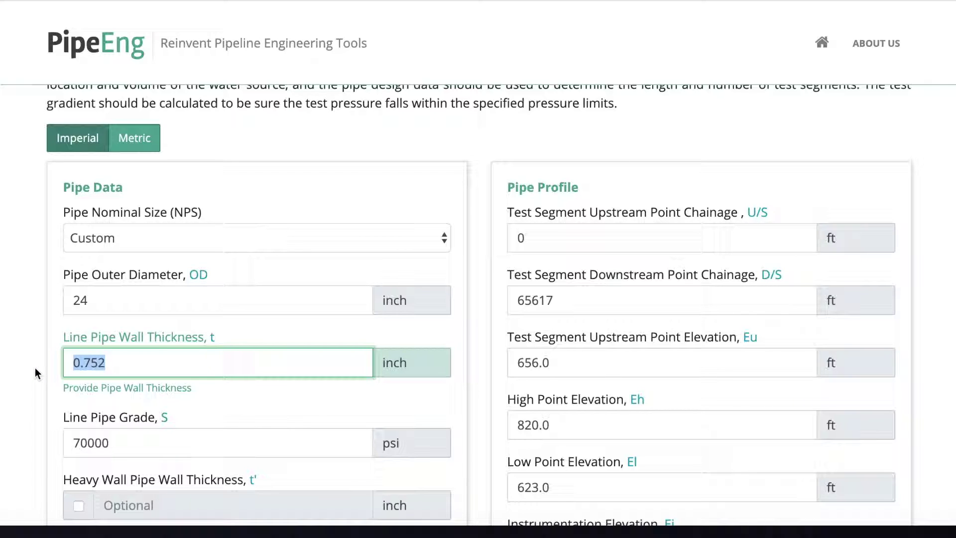
text(0.25)
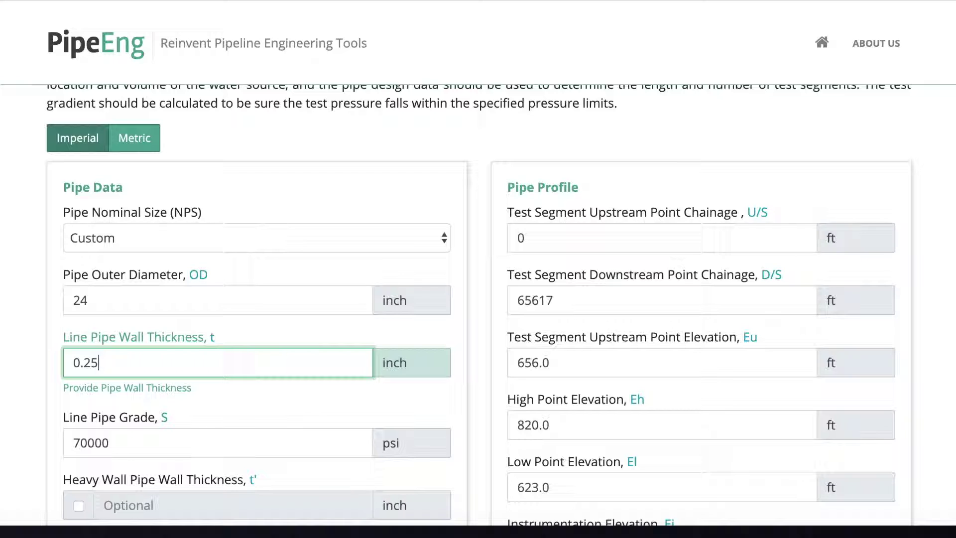
- Replace the 70000 line pipe grade with 35000 psi
scroll(110, 362, down, 3)
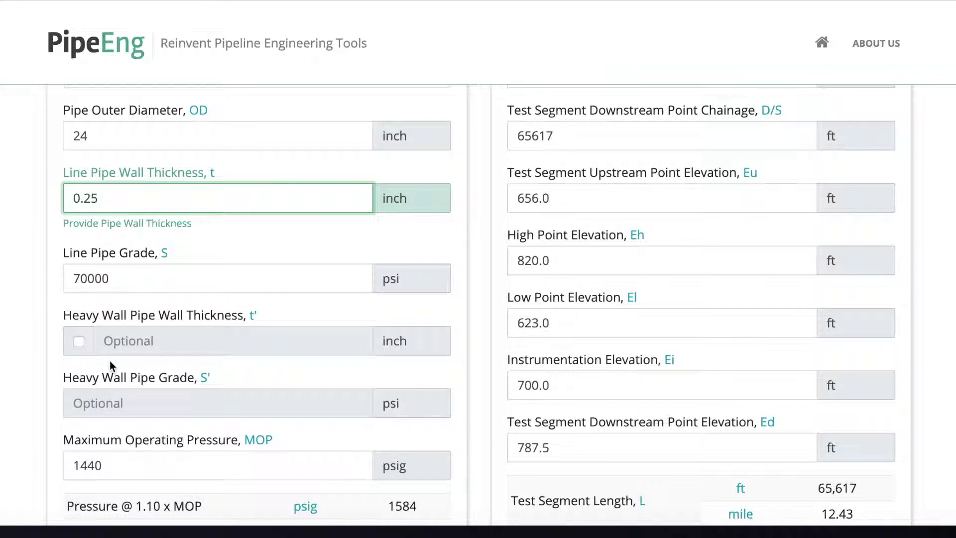
click(126, 271)
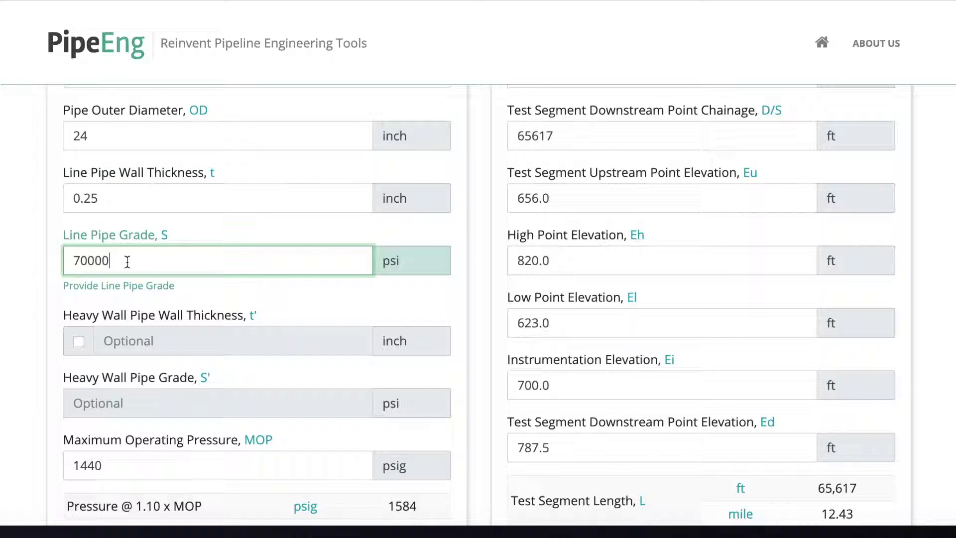
drag(127, 262, 62, 244)
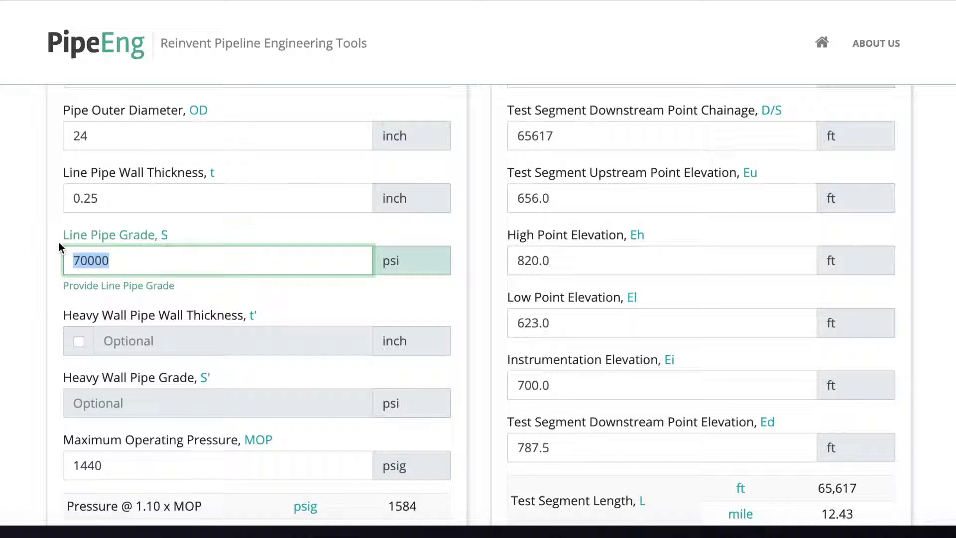
text(35000)
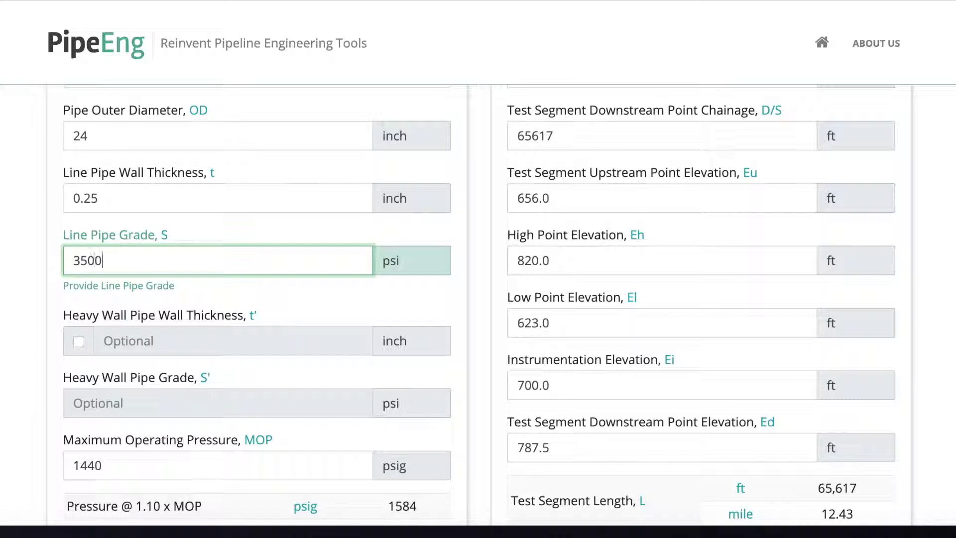
click(41, 277)
scroll(631, 499, down, 1)
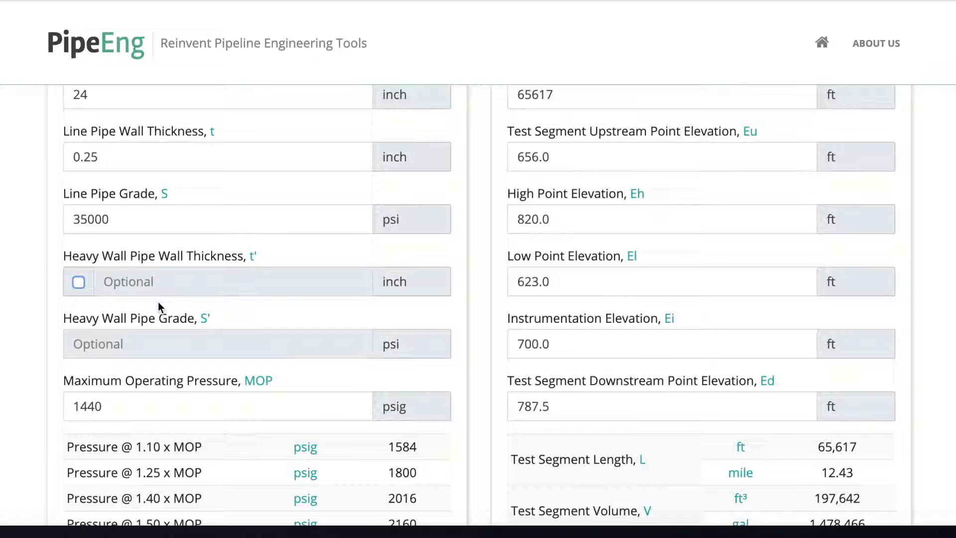
- Enable heavy wall pipe with 0.375-inch wall thickness and 42000 psi grade
click(79, 283)
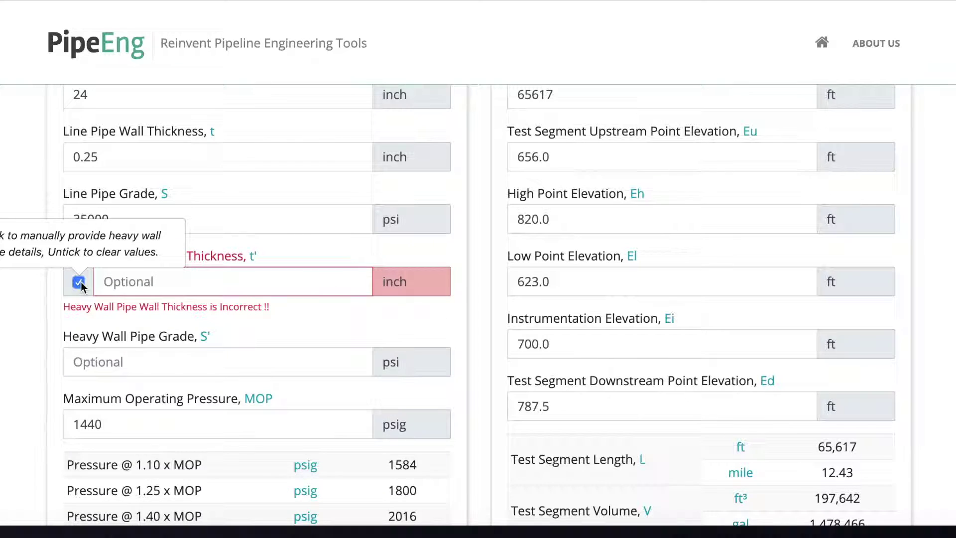
click(169, 283)
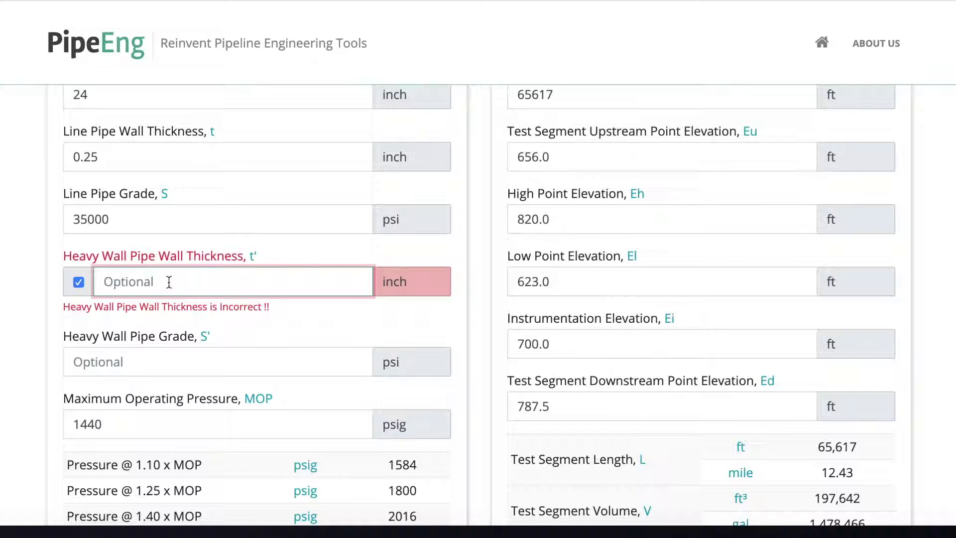
text(0)
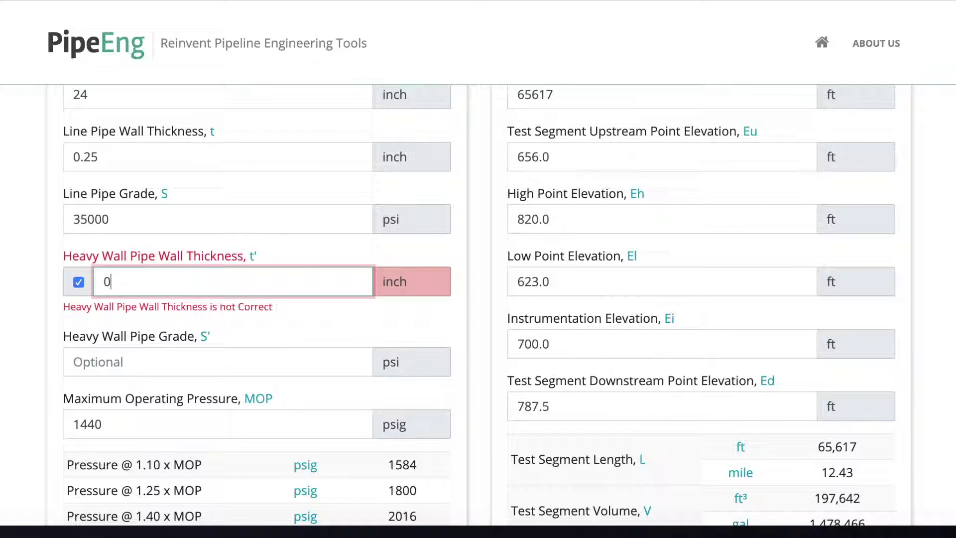
text(.375)
click(151, 366)
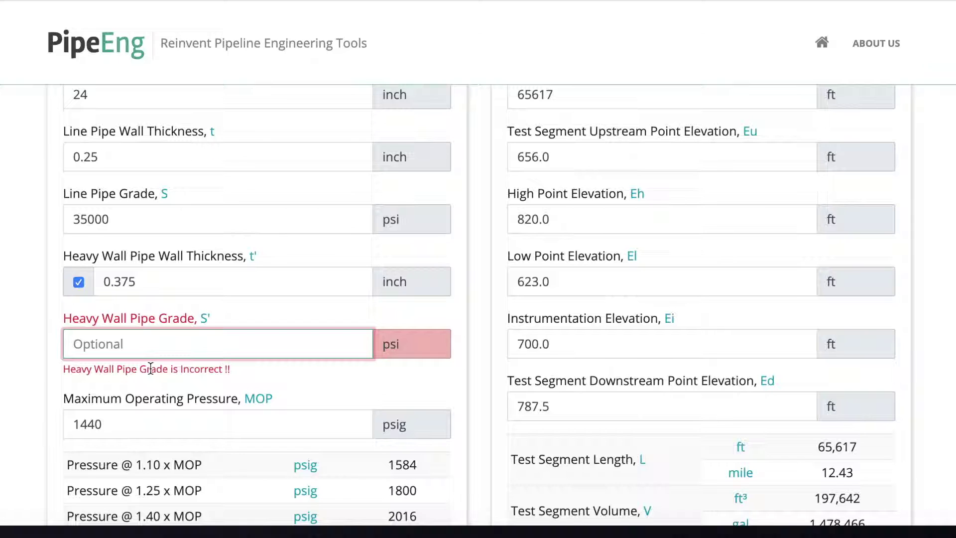
text(4)
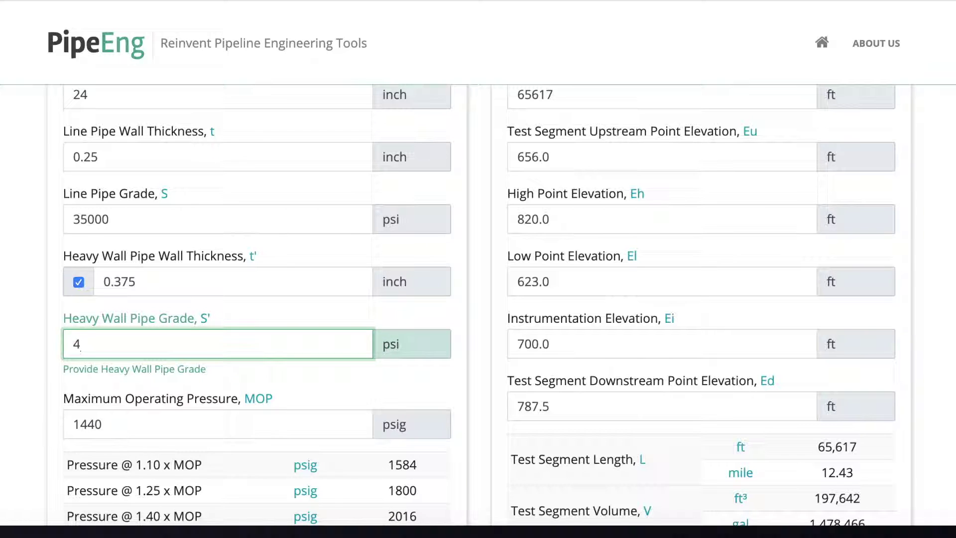
text(2000)
- Change the maximum operating pressure from 1440 to 275 psig
scroll(629, 498, down, 2)
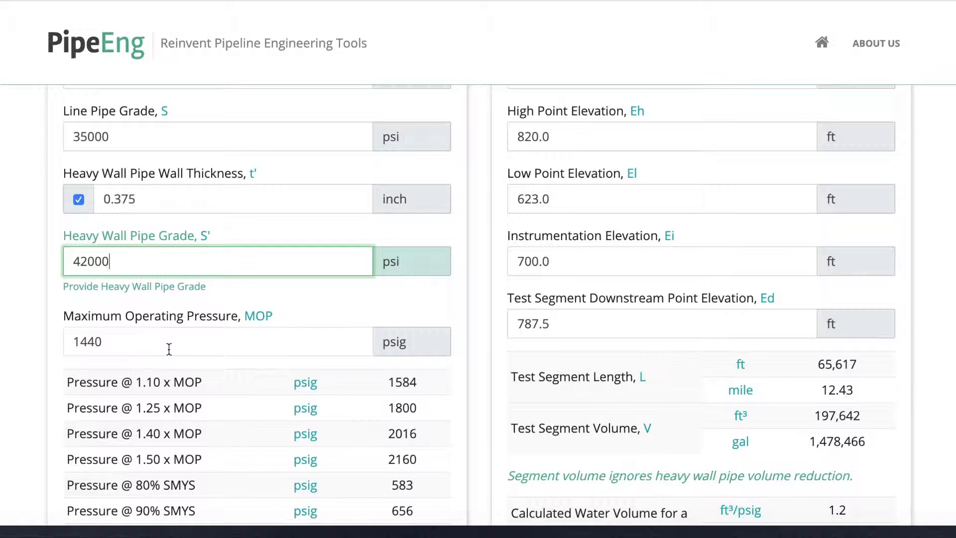
scroll(170, 349, down, 3)
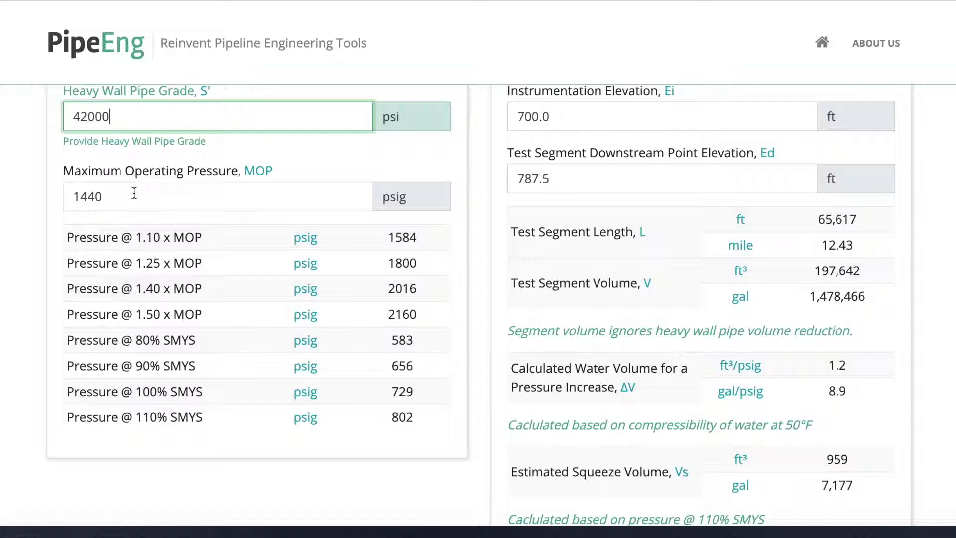
click(134, 192)
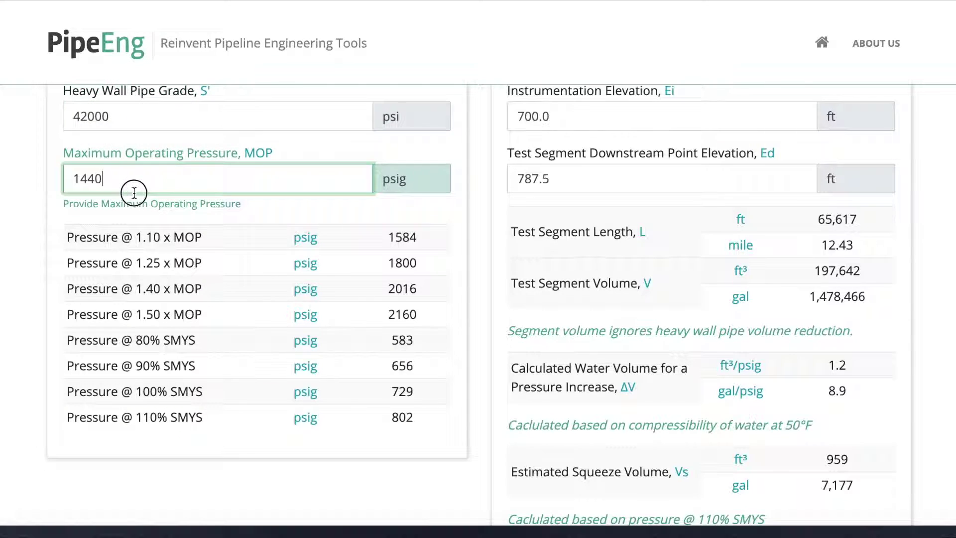
drag(130, 190, 43, 181)
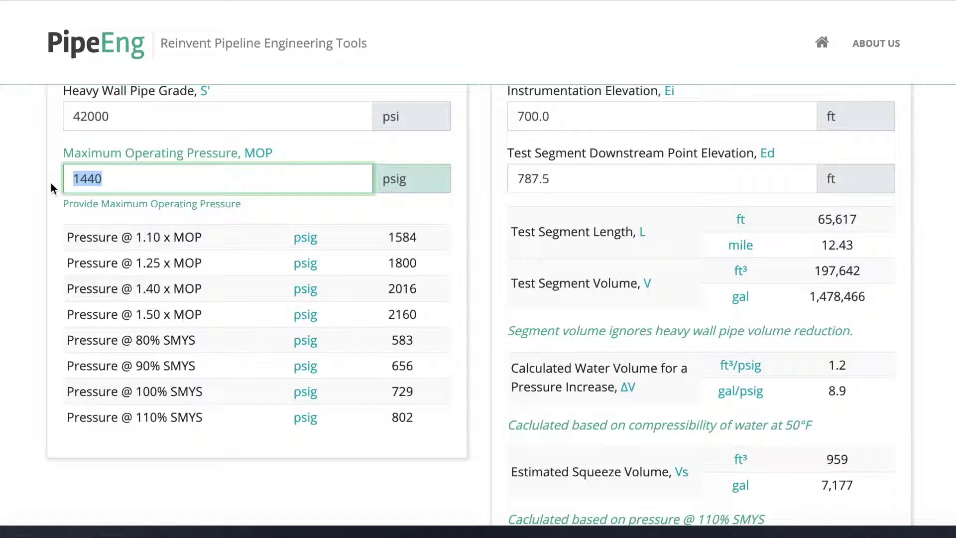
text(275)
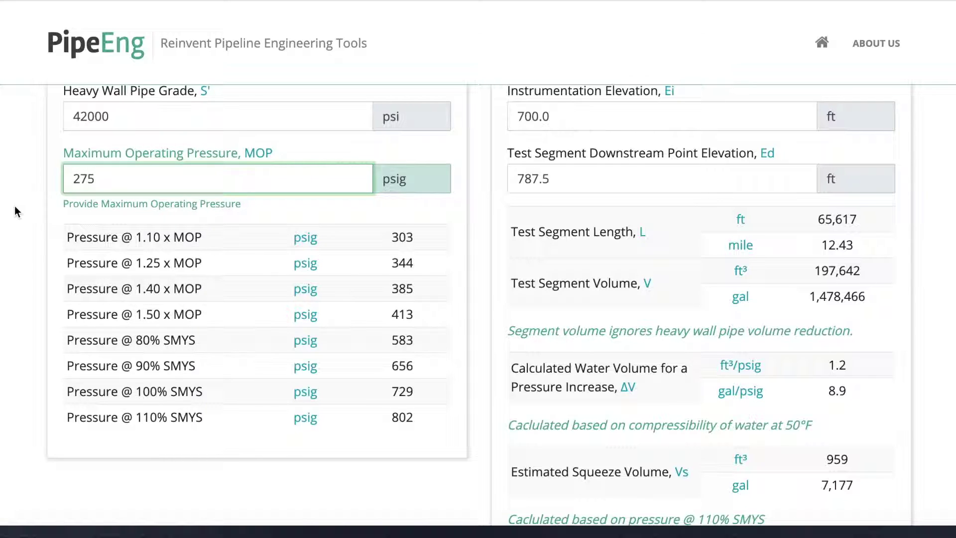
click(15, 213)
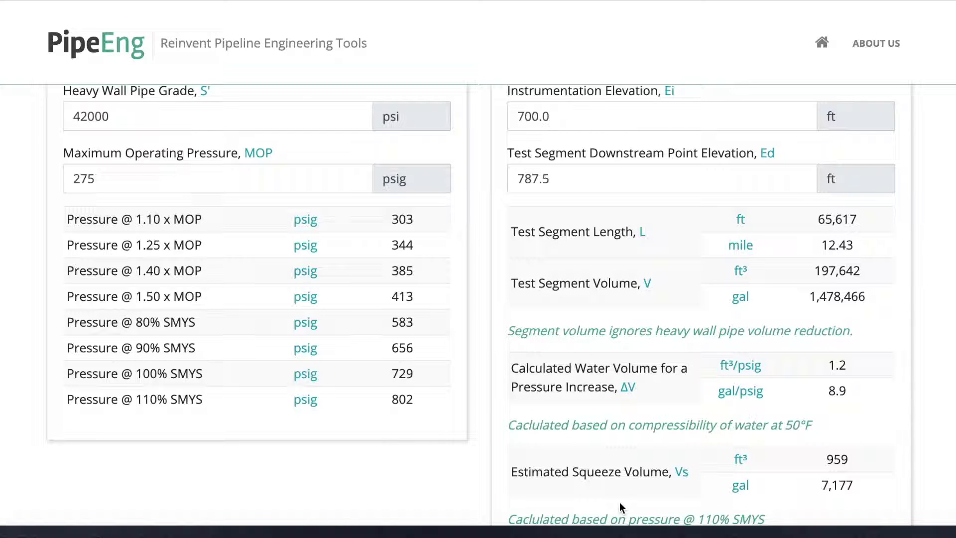
scroll(721, 247, up, 3)
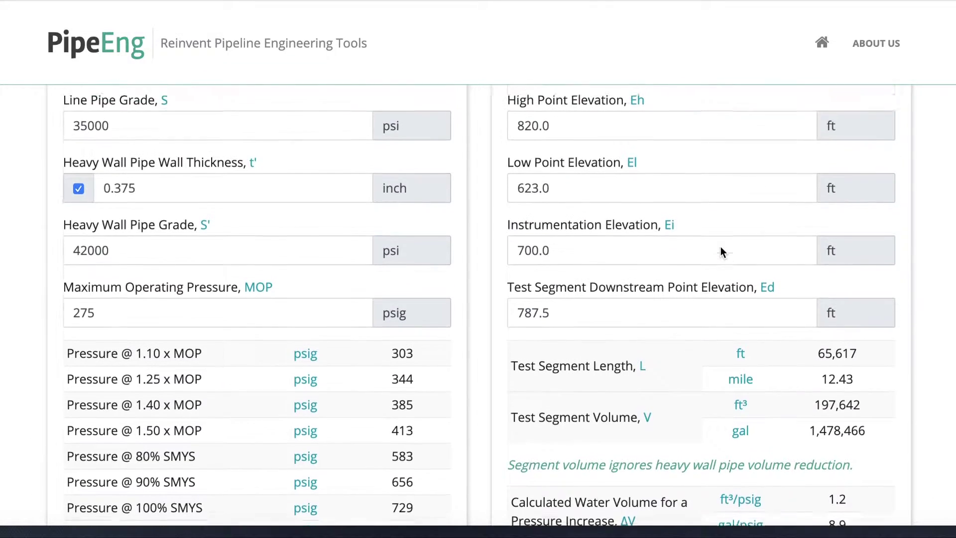
scroll(721, 248, up, 4)
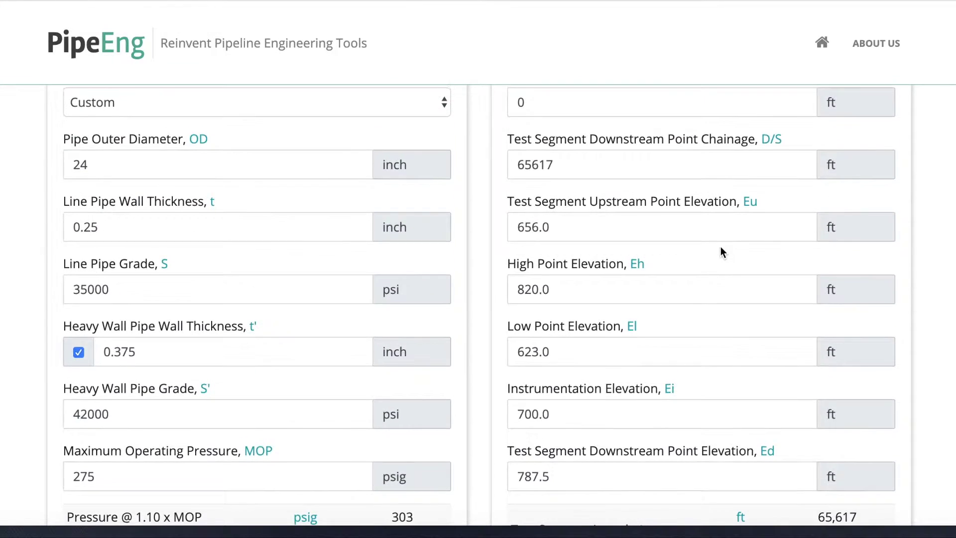
scroll(721, 246, up, 2)
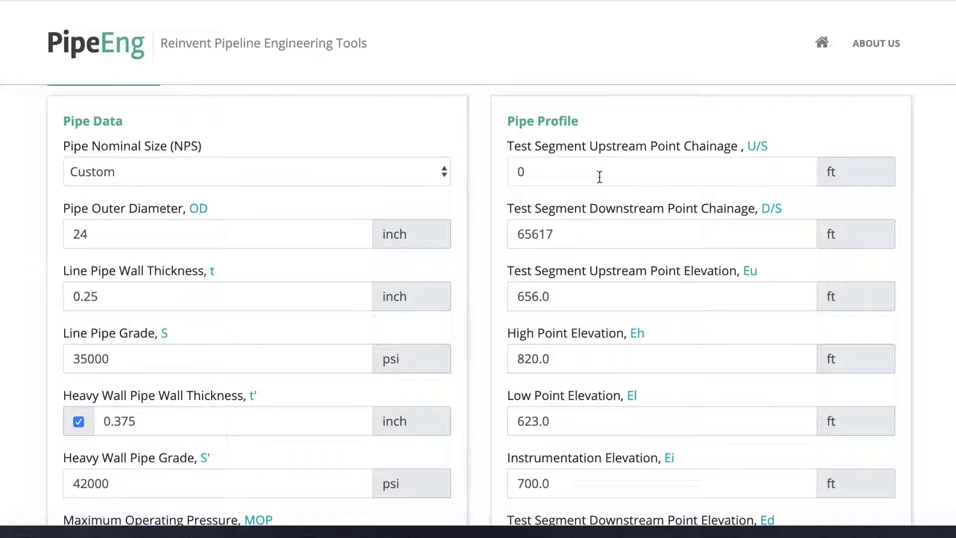
click(600, 176)
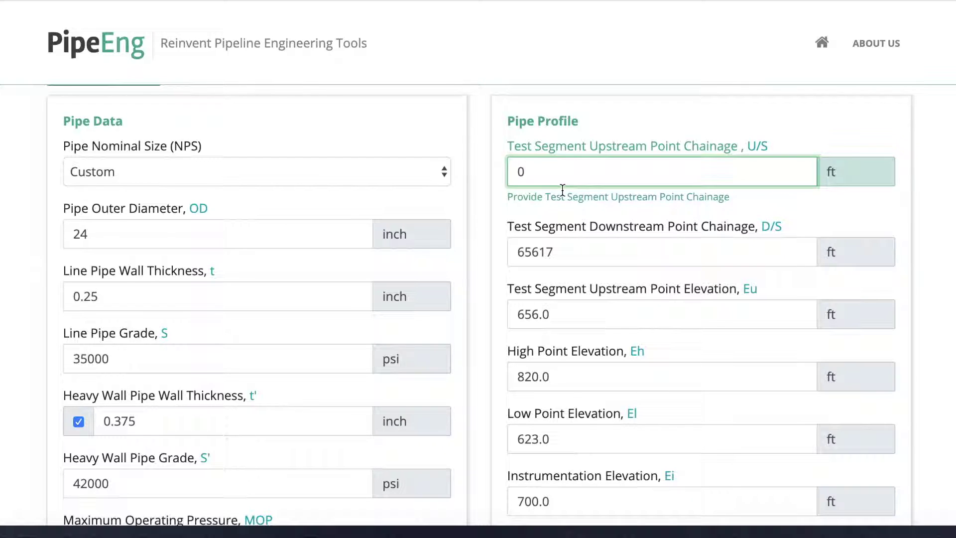
click(573, 253)
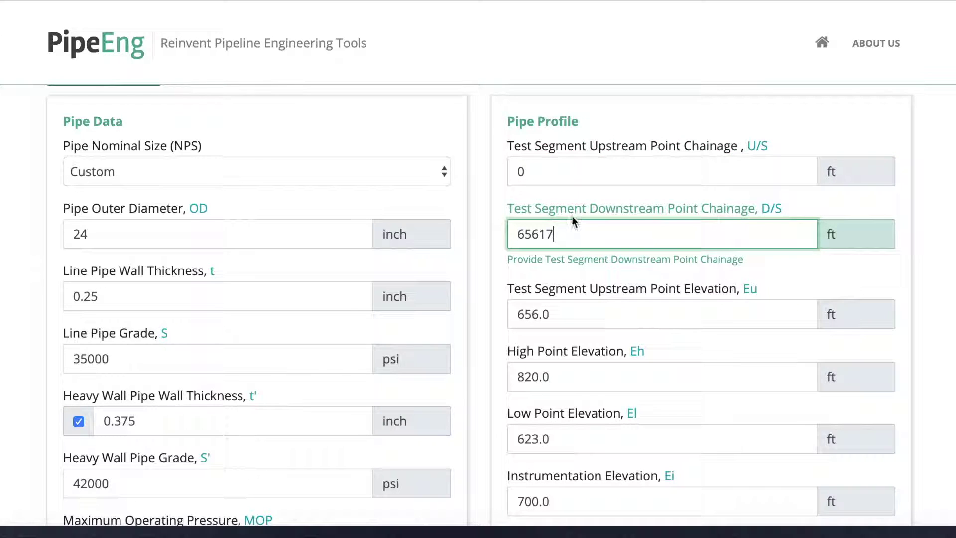
- Replace D/S chainage 65617 with 26400 ft and upstream elevation 656.0 with 500 ft
drag(565, 234, 499, 235)
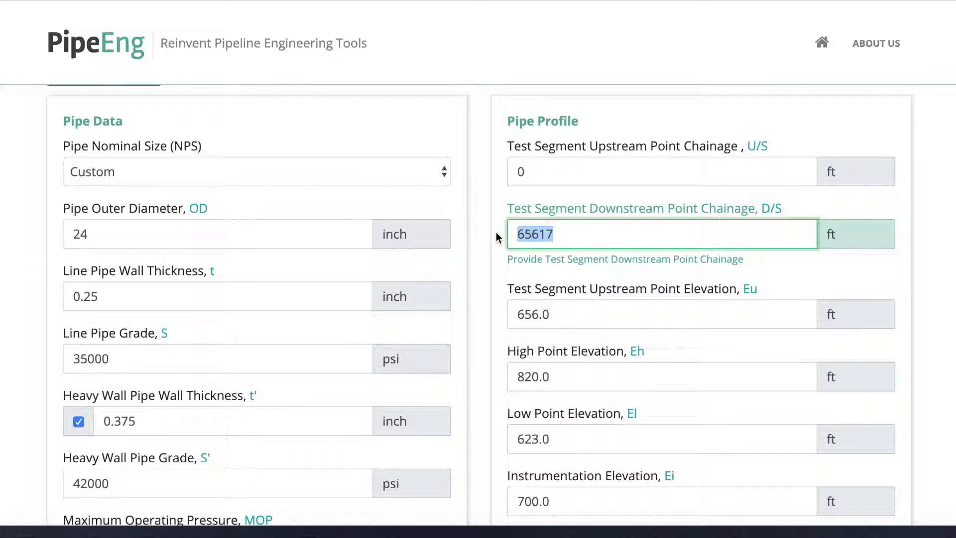
text(26)
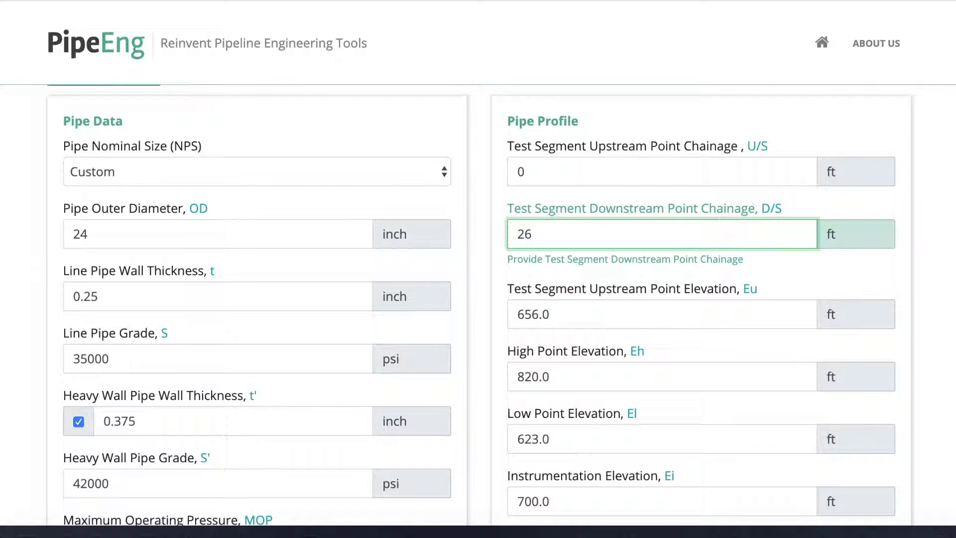
text(400)
scroll(681, 311, down, 2)
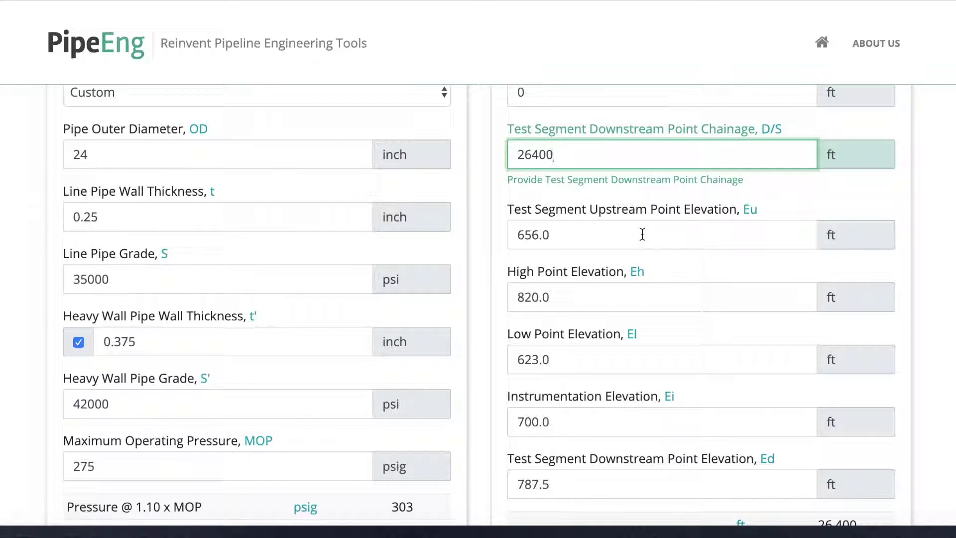
click(561, 232)
drag(560, 217, 459, 223)
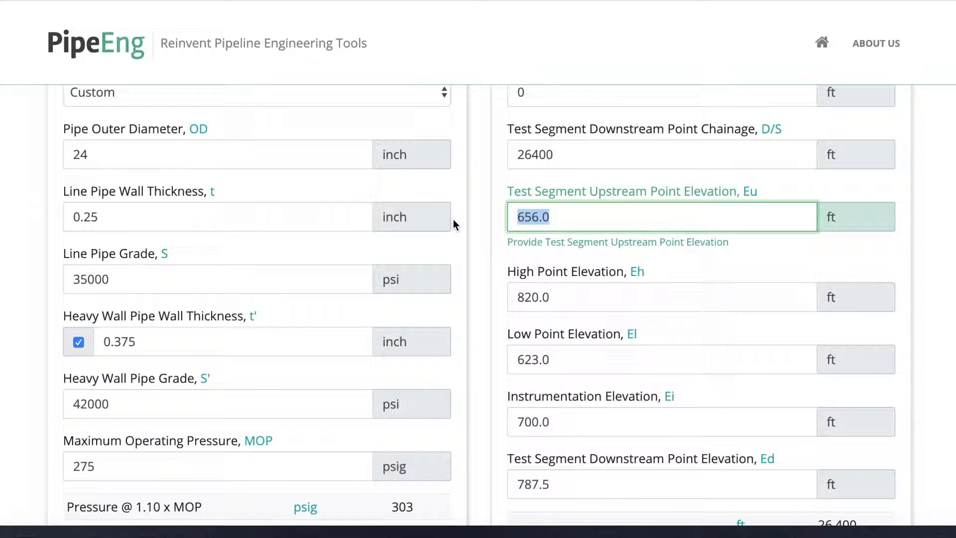
text(500)
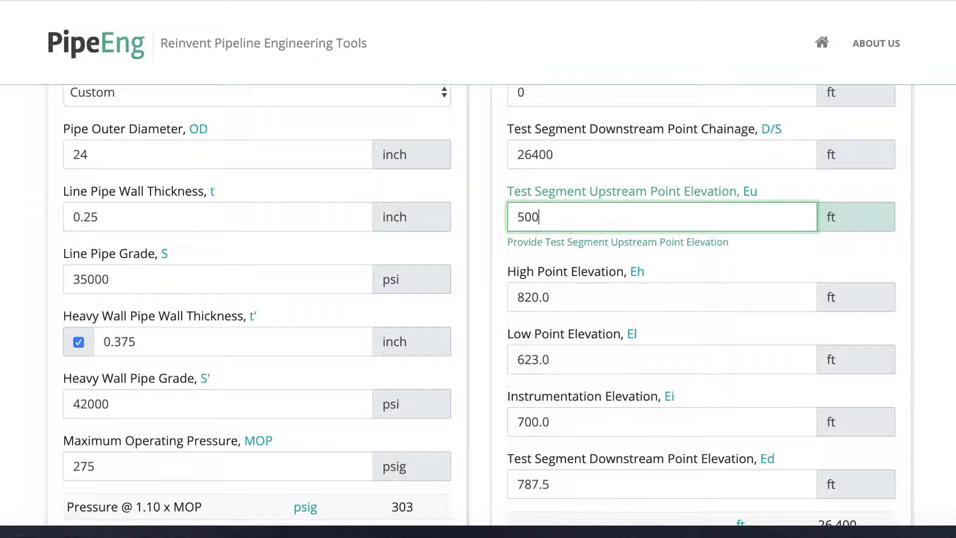
click(575, 299)
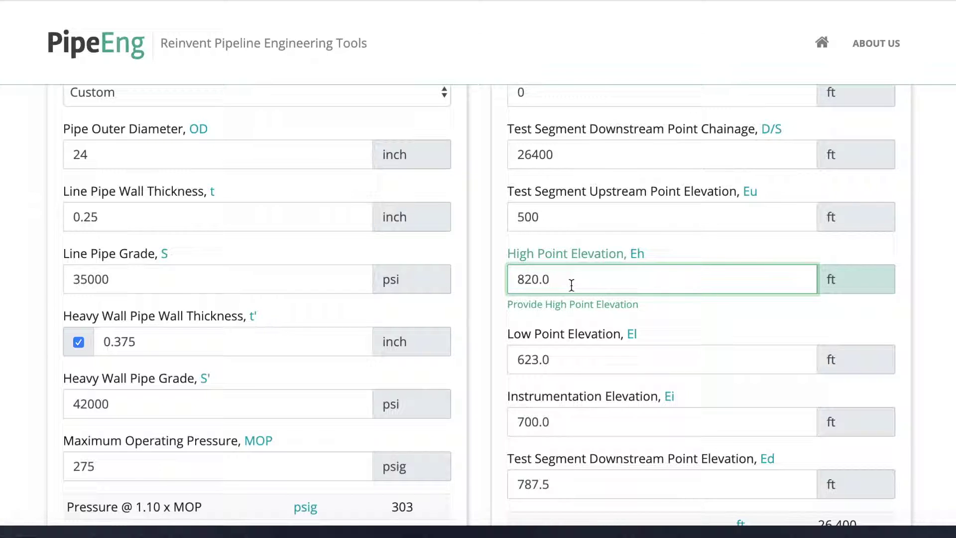
- Replace high point elevation 820.0 with 900 ft and low point 623.0 with 200 ft
drag(551, 280, 508, 278)
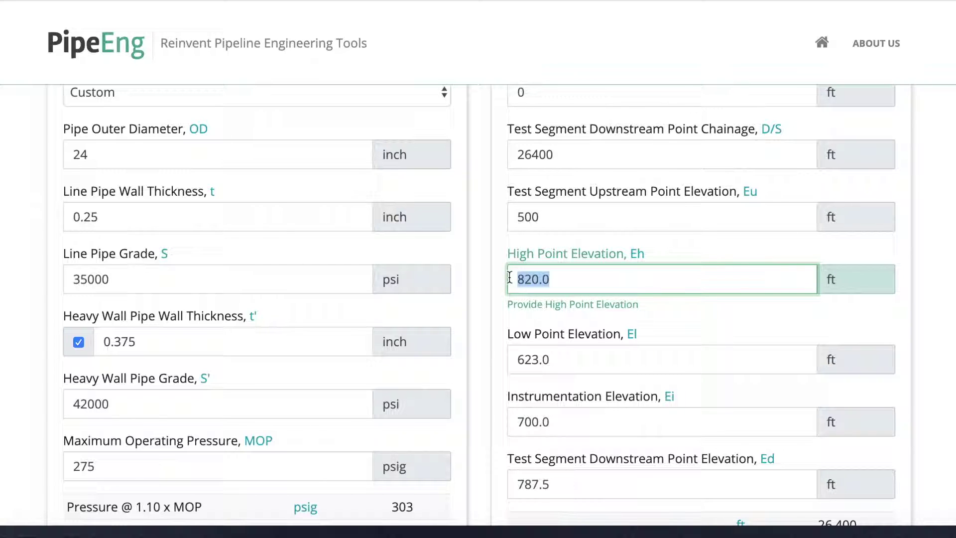
text(900)
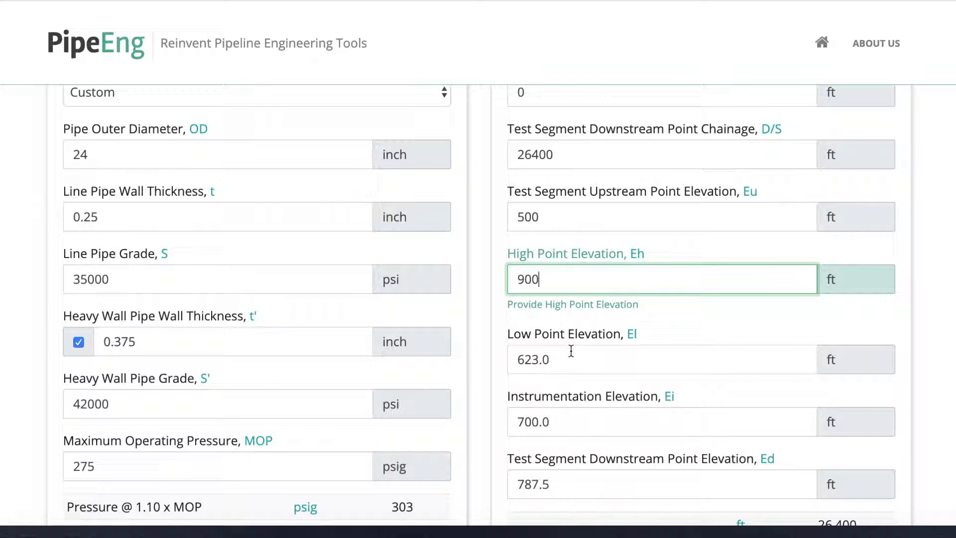
click(571, 351)
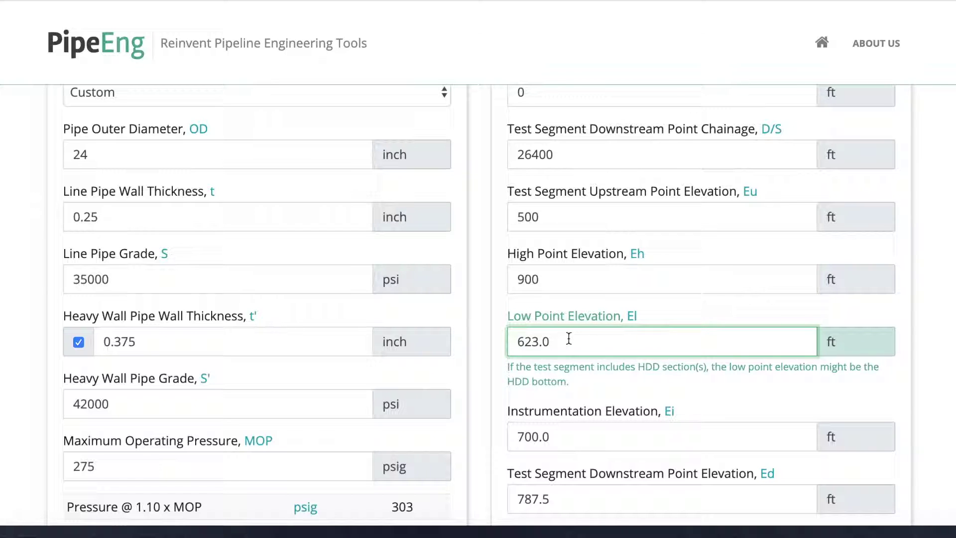
drag(569, 338, 503, 340)
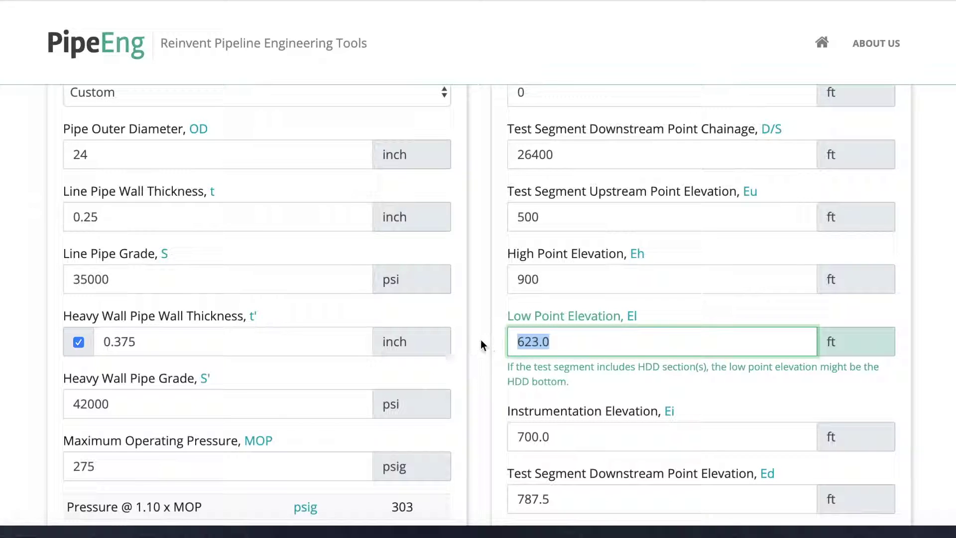
text(200)
click(574, 430)
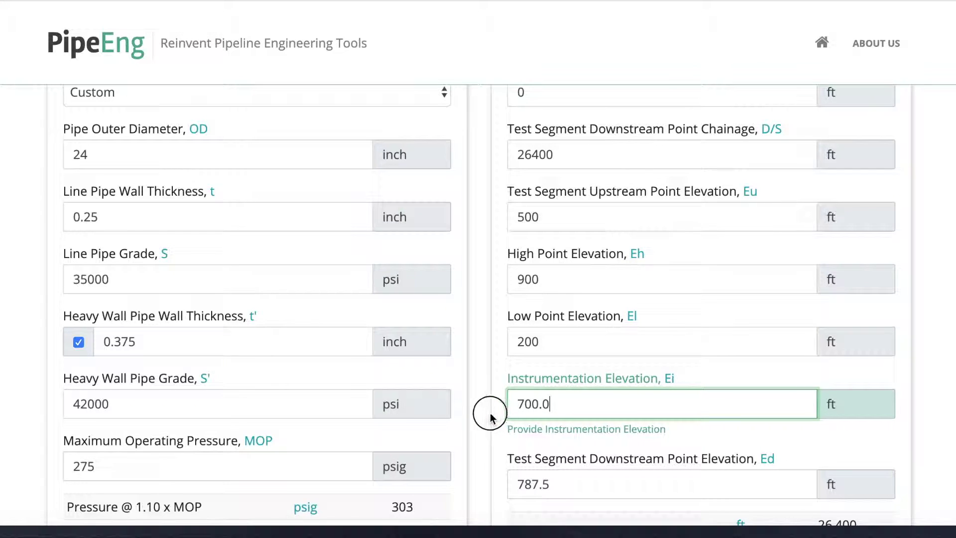
- Set instrumentation elevation to 600 ft and downstream point elevation Ed from 787.5 to 500 ft
double_click(537, 403)
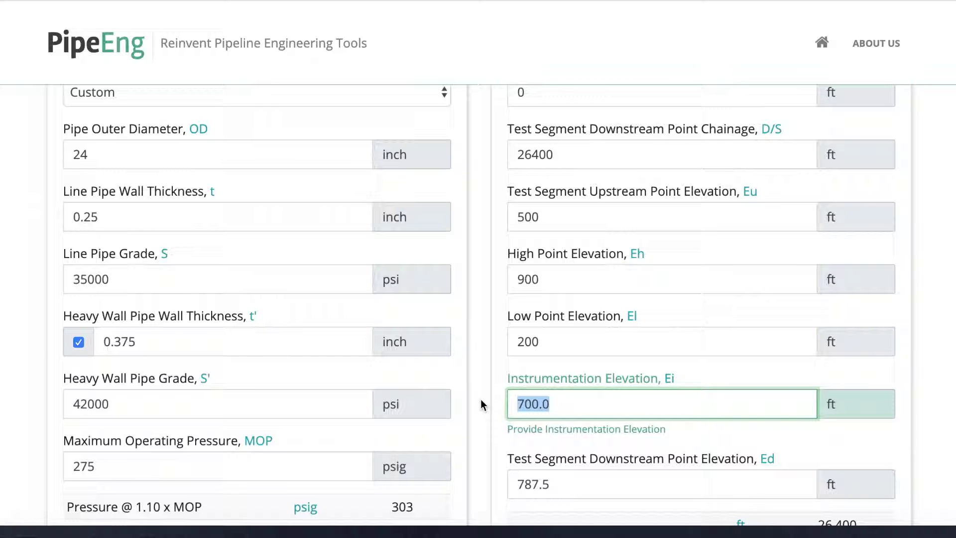
text(600)
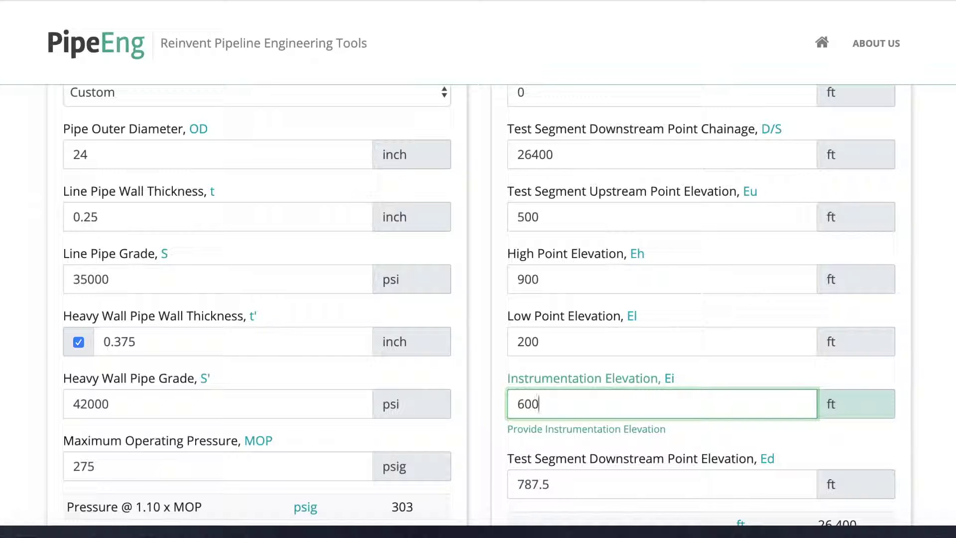
click(562, 484)
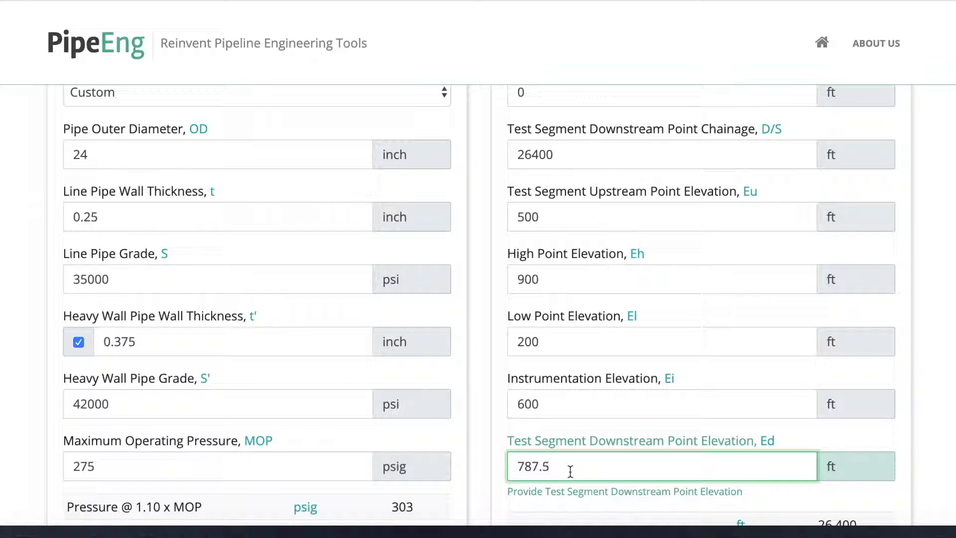
drag(570, 467, 491, 463)
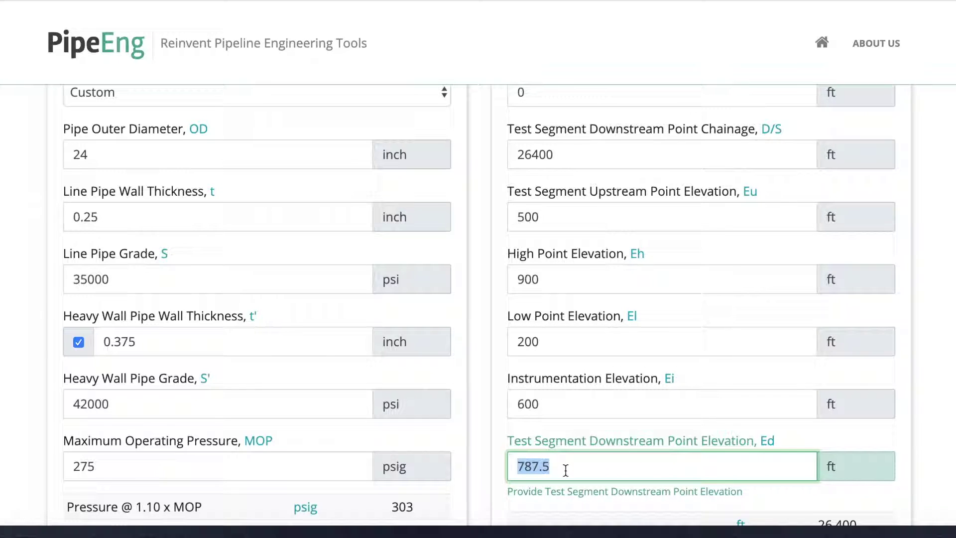
text(500)
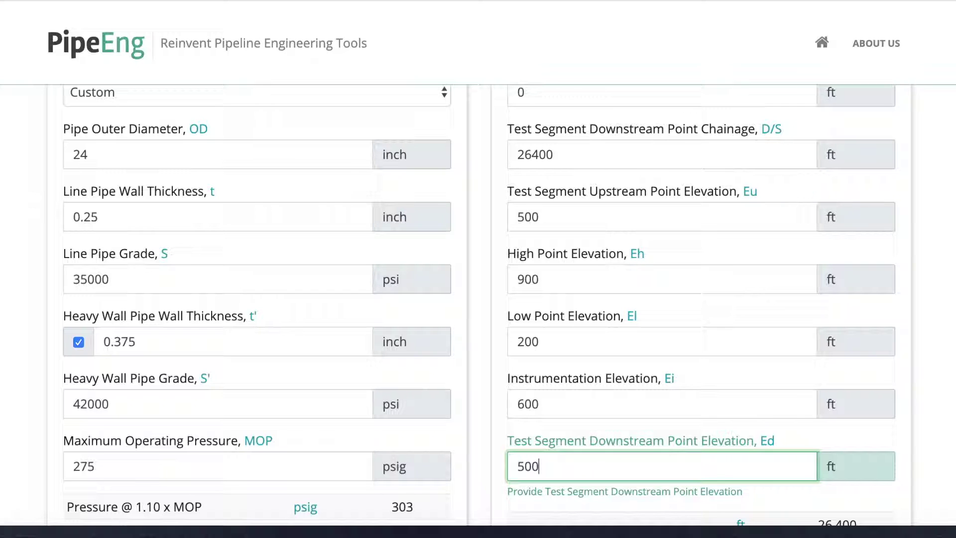
scroll(622, 503, down, 2)
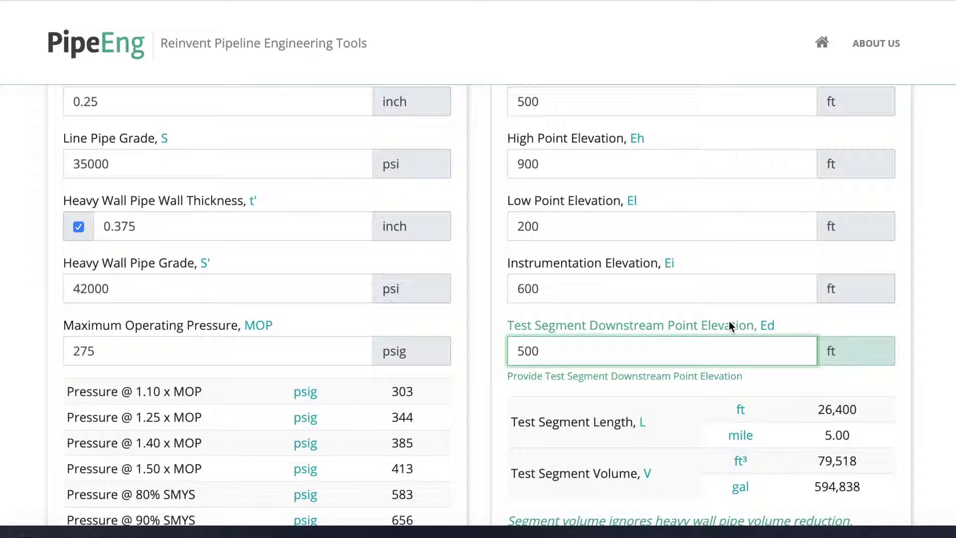
- Scroll to the results showing 2,887-gal estimated squeeze volume and 1,190-gal 0.2% offset volume
scroll(729, 321, down, 5)
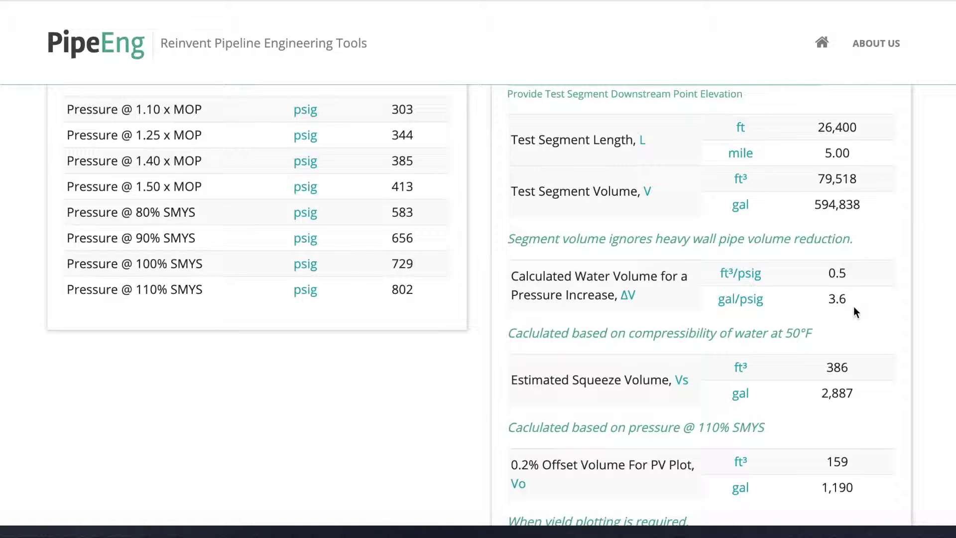
scroll(853, 306, down, 2)
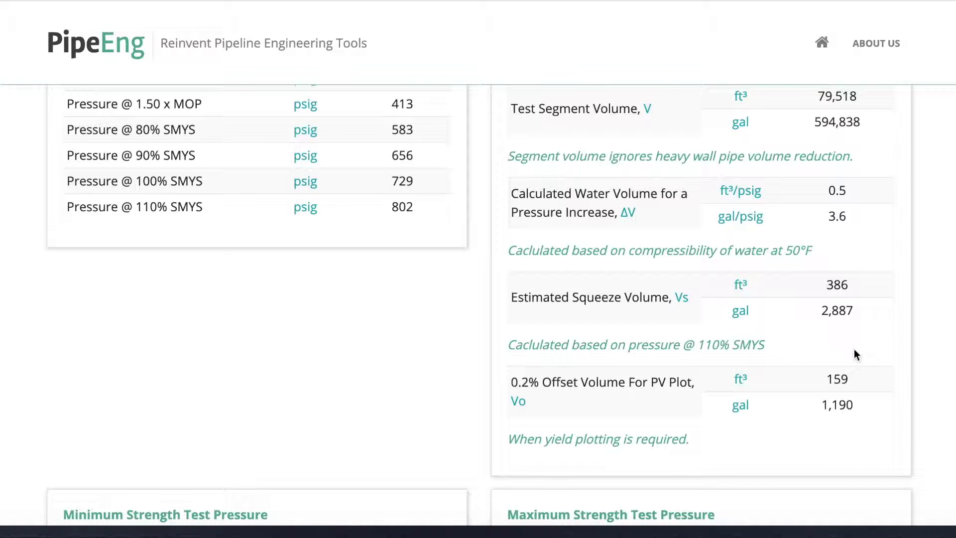
- Scroll to the strength test panels showing 370 psig minimum and 700 psig maximum
scroll(855, 350, down, 2)
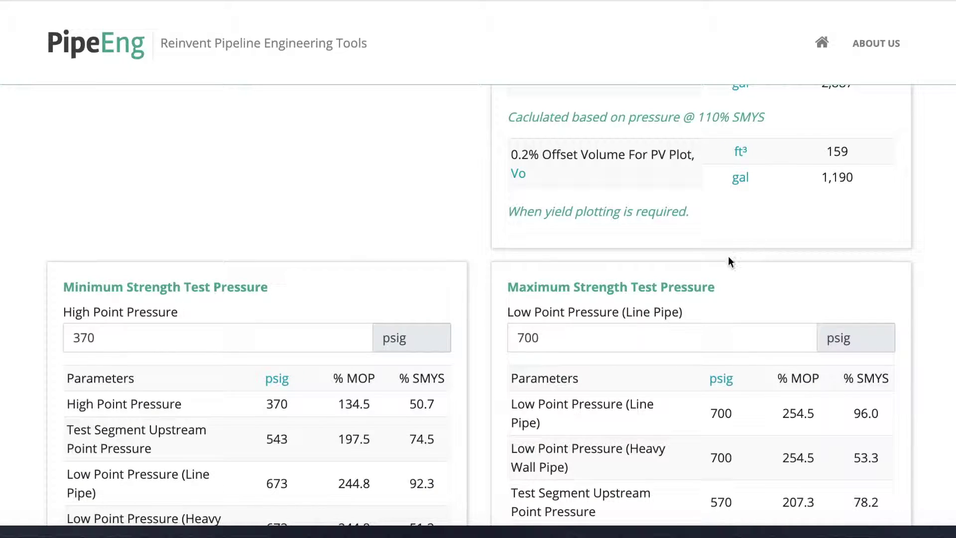
- Scroll to the full maximum strength table: 700 psig low point at 96.0% SMYS, high point 397 psig
scroll(728, 256, down, 3)
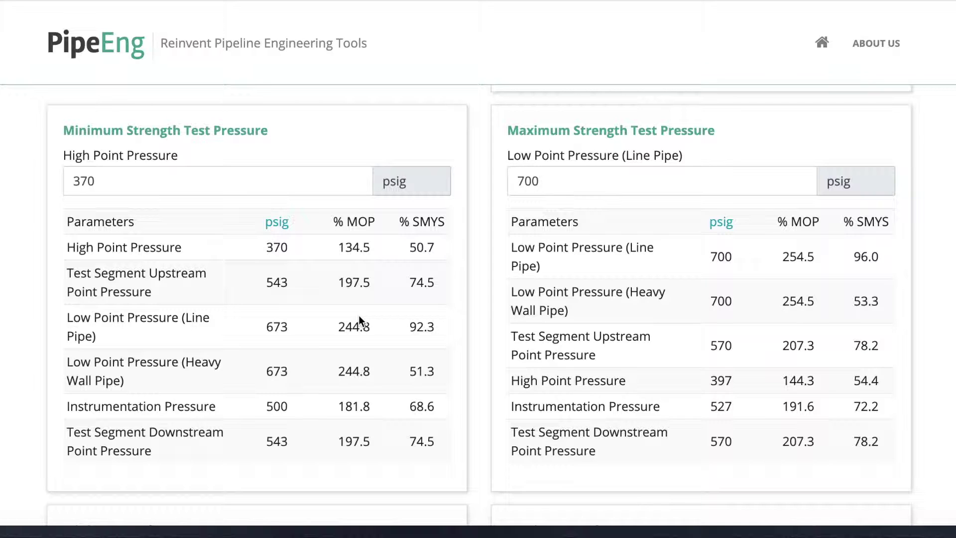
scroll(359, 317, up, 8)
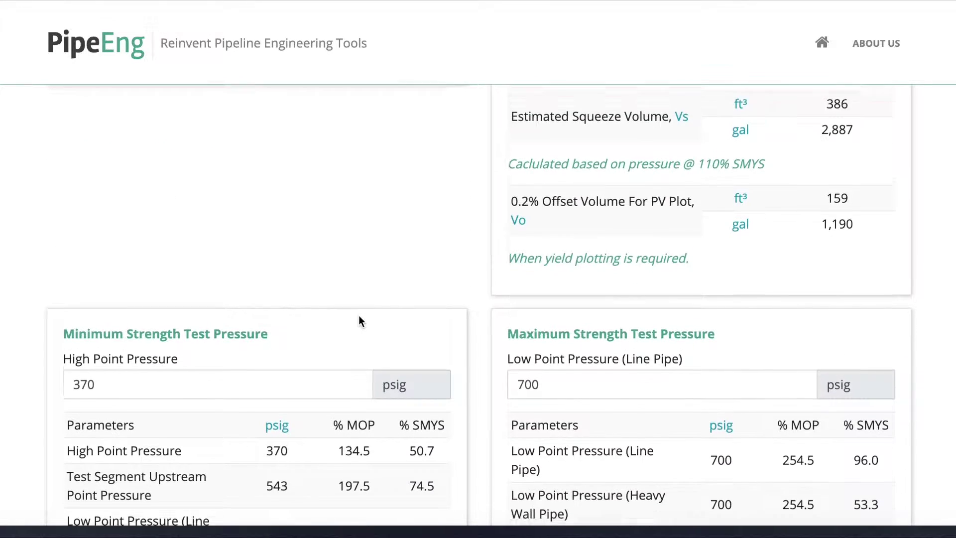
scroll(360, 321, up, 2)
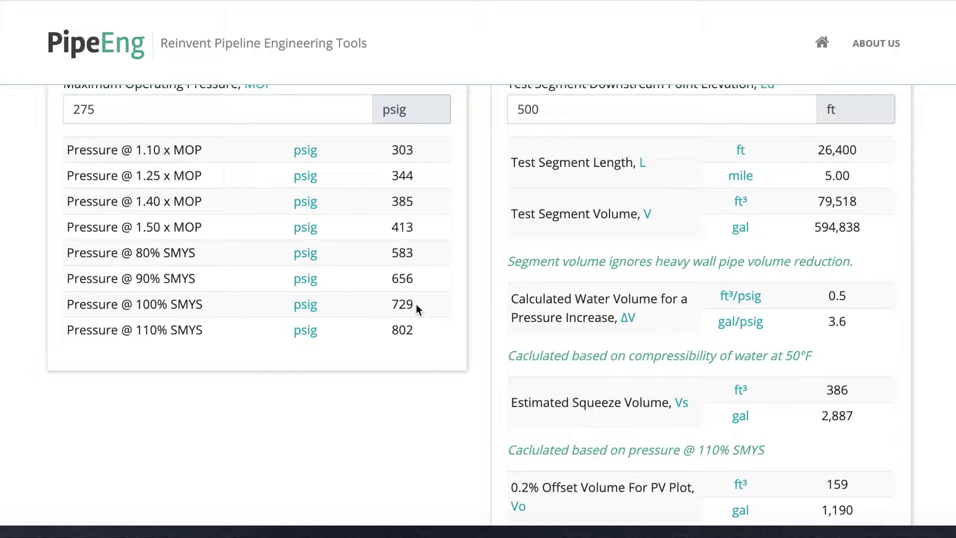
scroll(417, 309, down, 2)
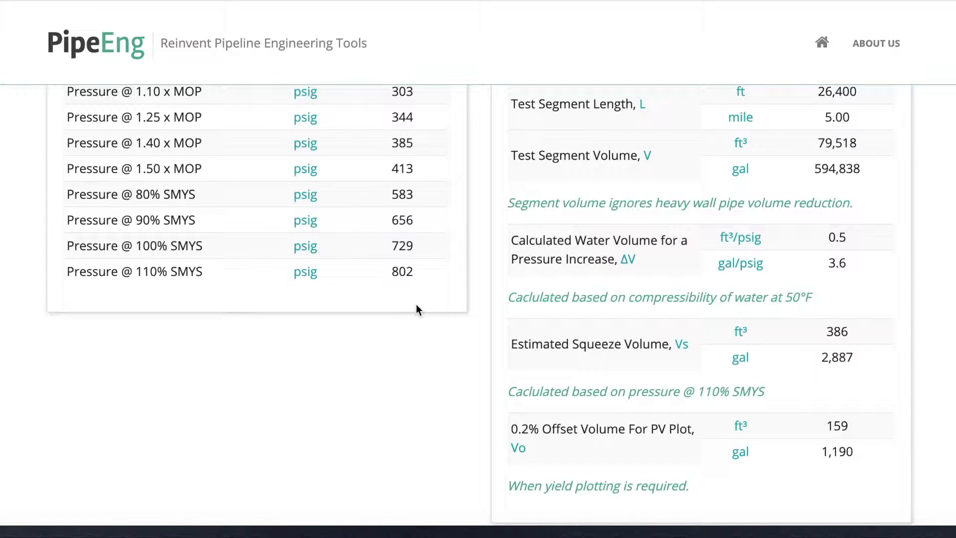
scroll(416, 309, down, 5)
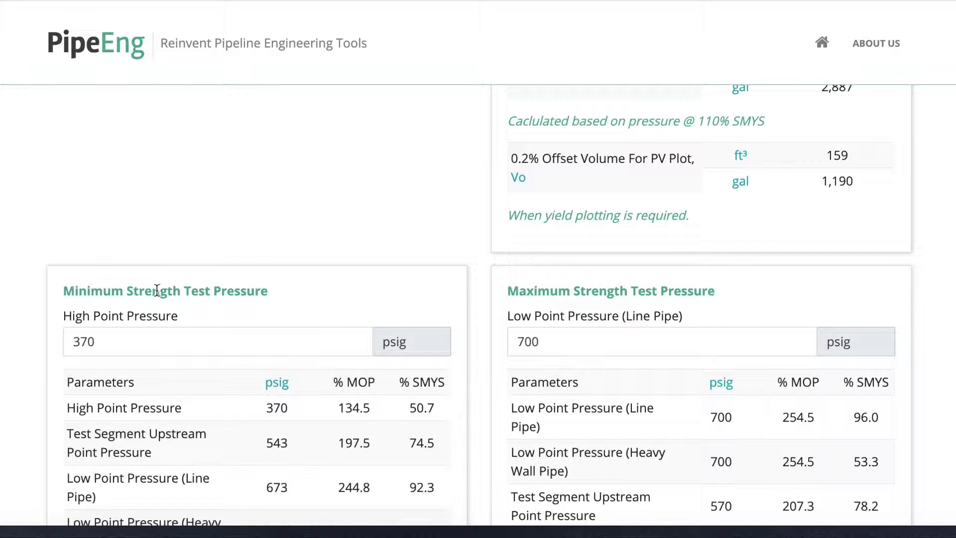
- Read the help text for the 370 psig high point pressure, then the low point pressure's limit guidance
click(129, 345)
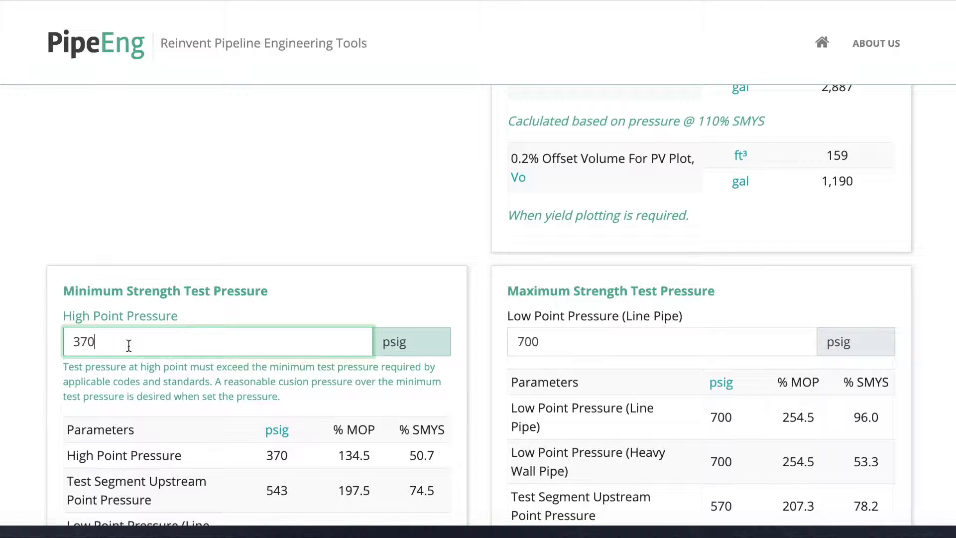
scroll(128, 345, up, 3)
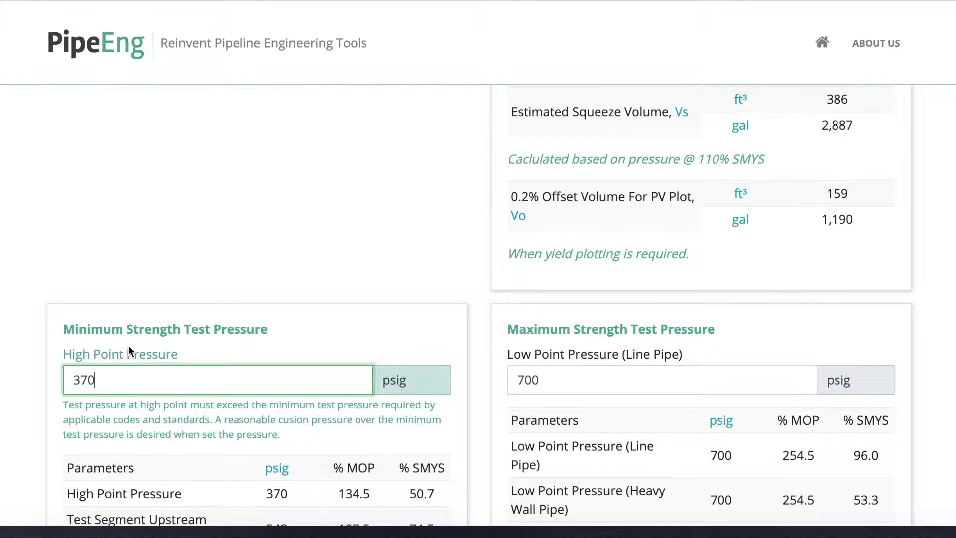
scroll(129, 346, down, 2)
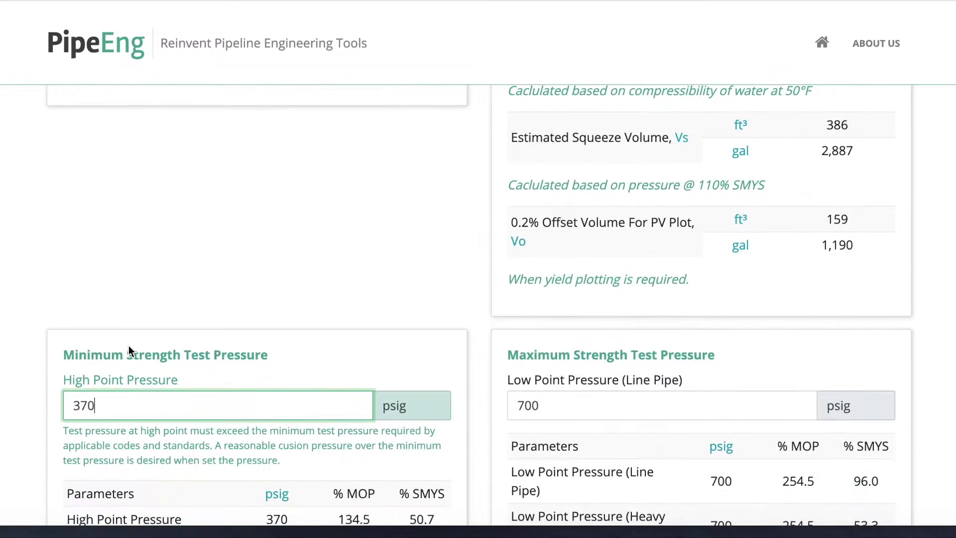
scroll(129, 345, up, 4)
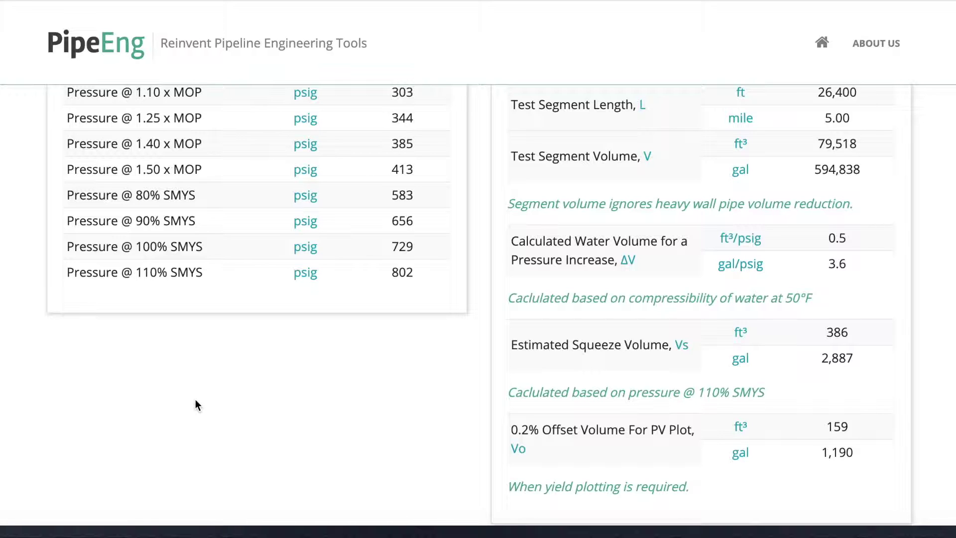
scroll(196, 400, down, 5)
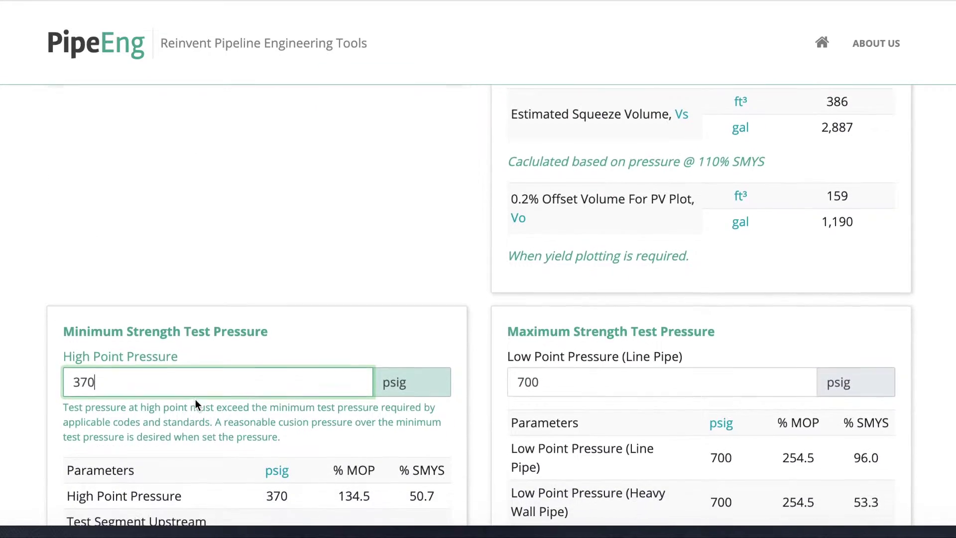
click(105, 381)
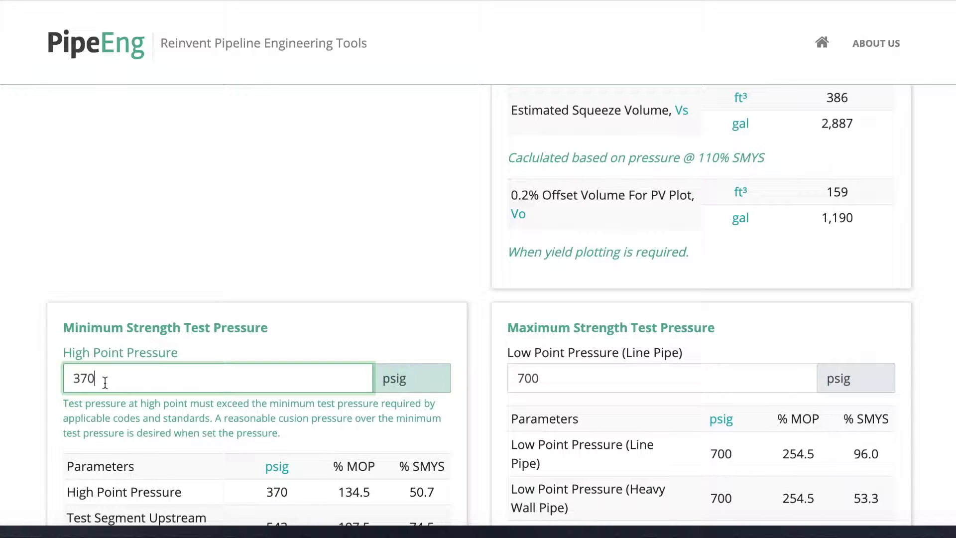
click(586, 381)
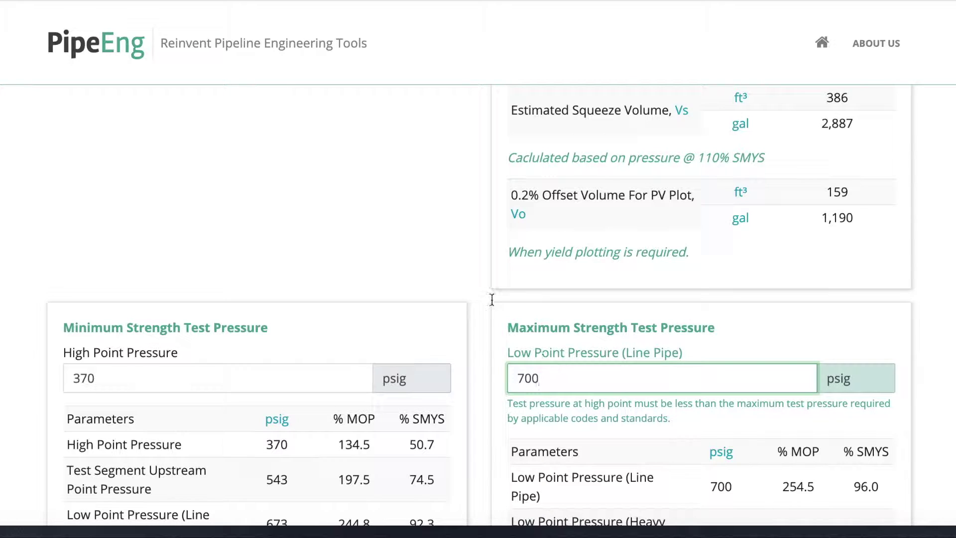
- Leave the low point pressure at 700 psig and review both strength tables (500 and 527 psig instrumentation)
scroll(431, 232, up, 3)
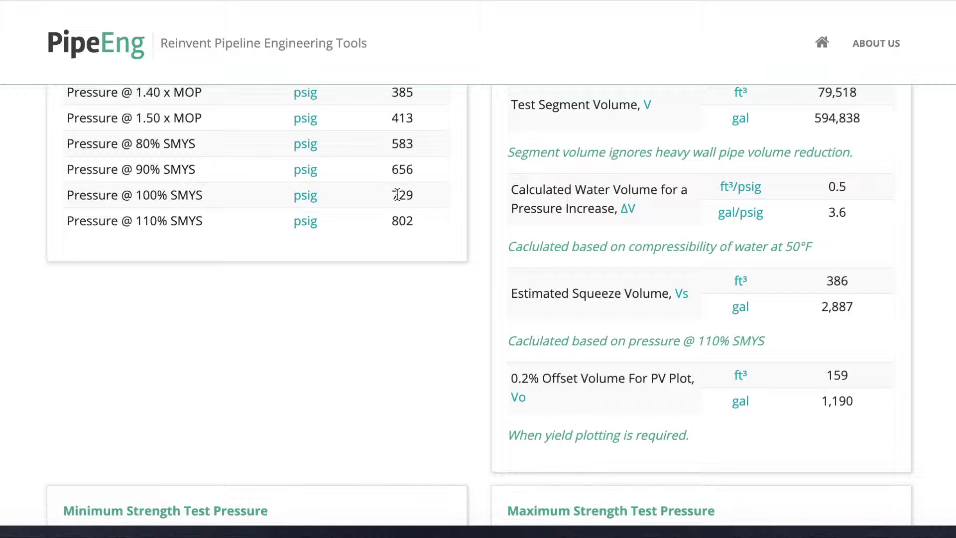
scroll(456, 355, down, 5)
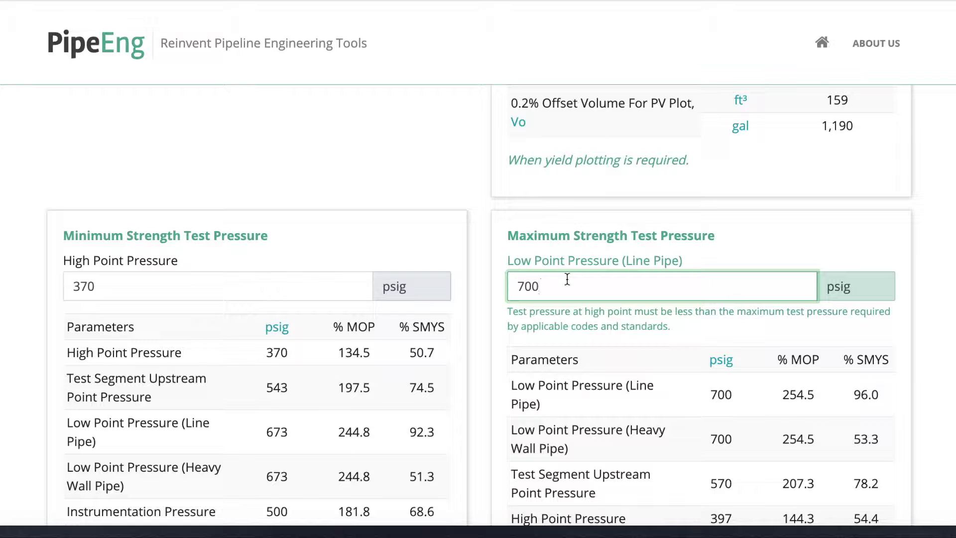
scroll(436, 414, down, 2)
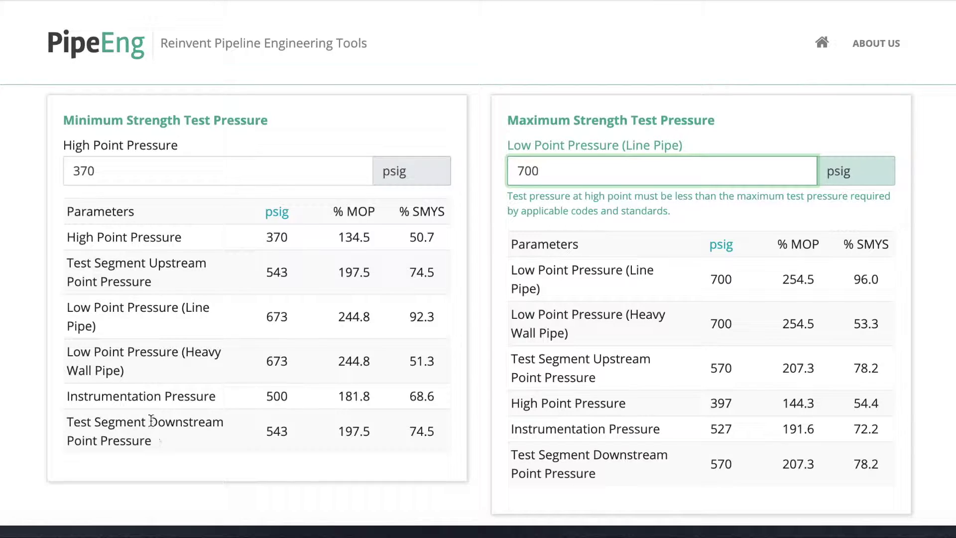
click(159, 397)
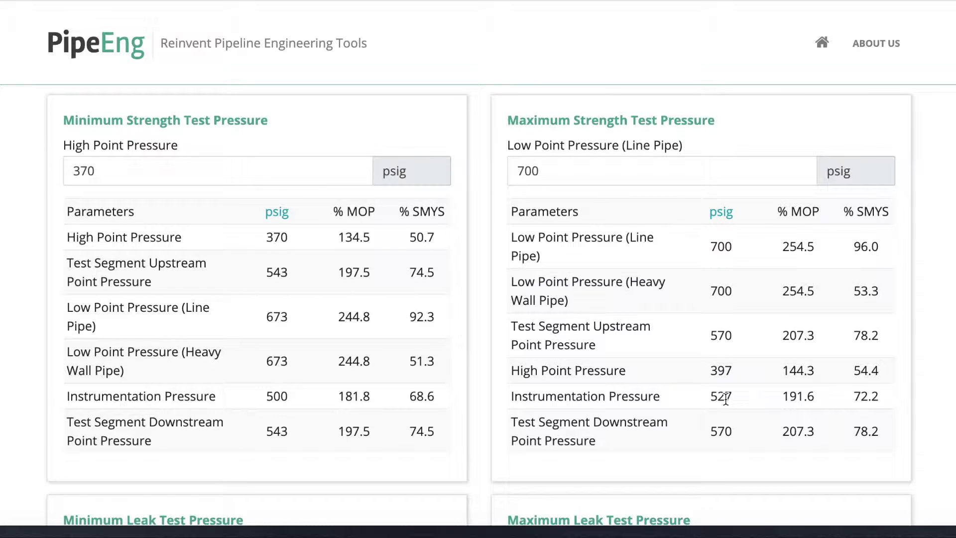
scroll(725, 398, down, 3)
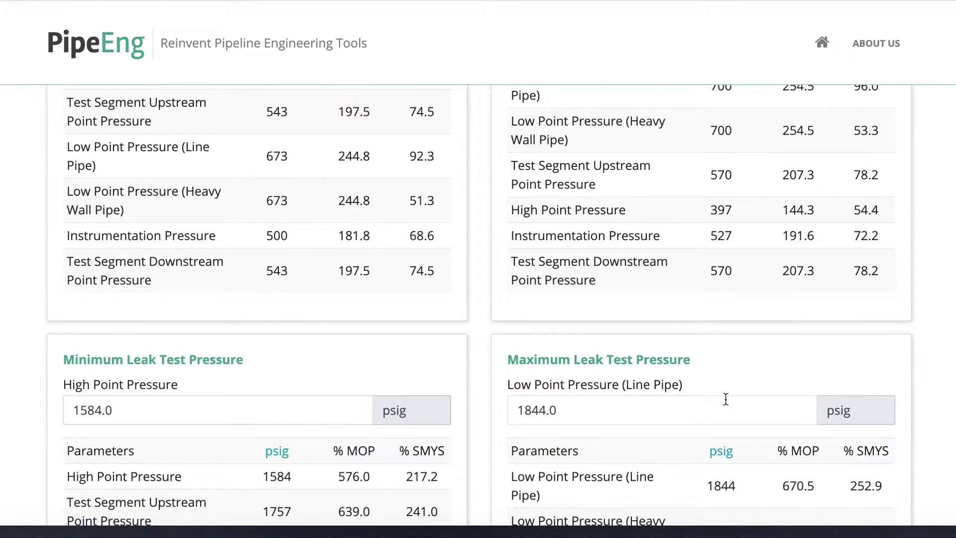
scroll(725, 399, down, 5)
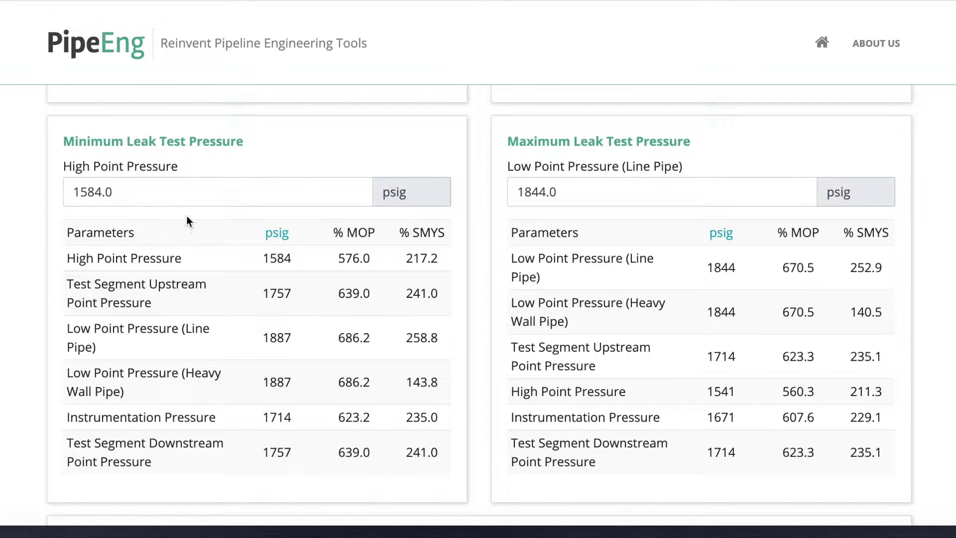
scroll(324, 209, up, 20)
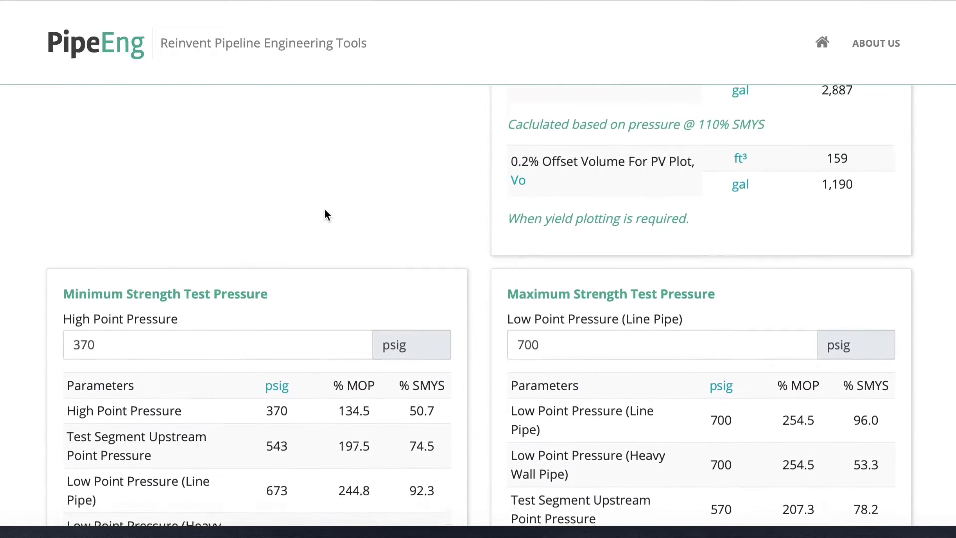
scroll(324, 209, up, 3)
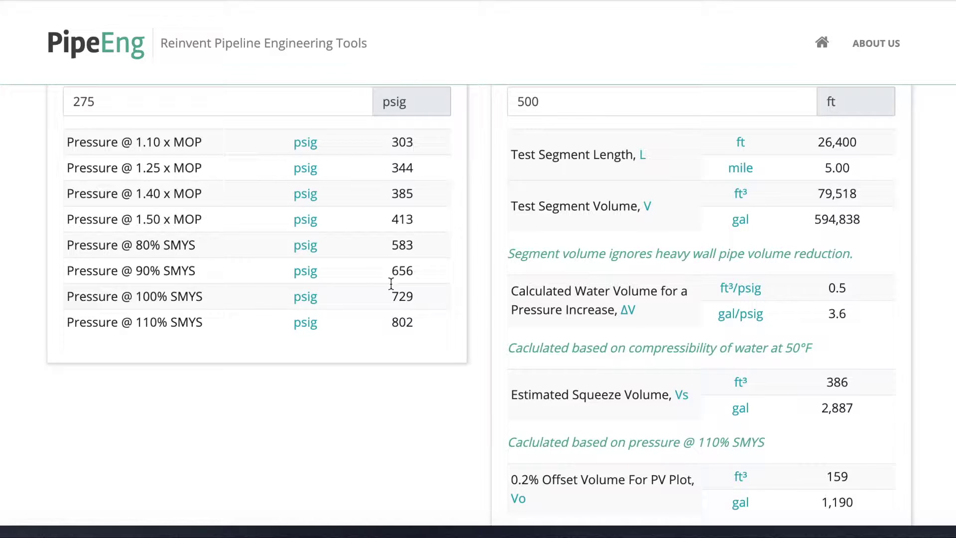
scroll(376, 403, down, 15)
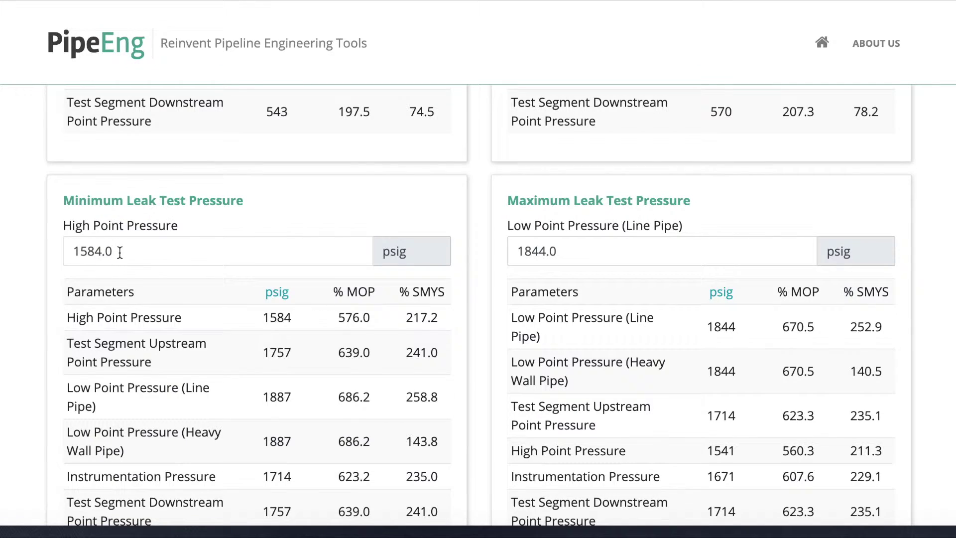
- Enter 315 psig for the minimum leak high point and 700 psig for the maximum leak low point
drag(118, 251, 42, 244)
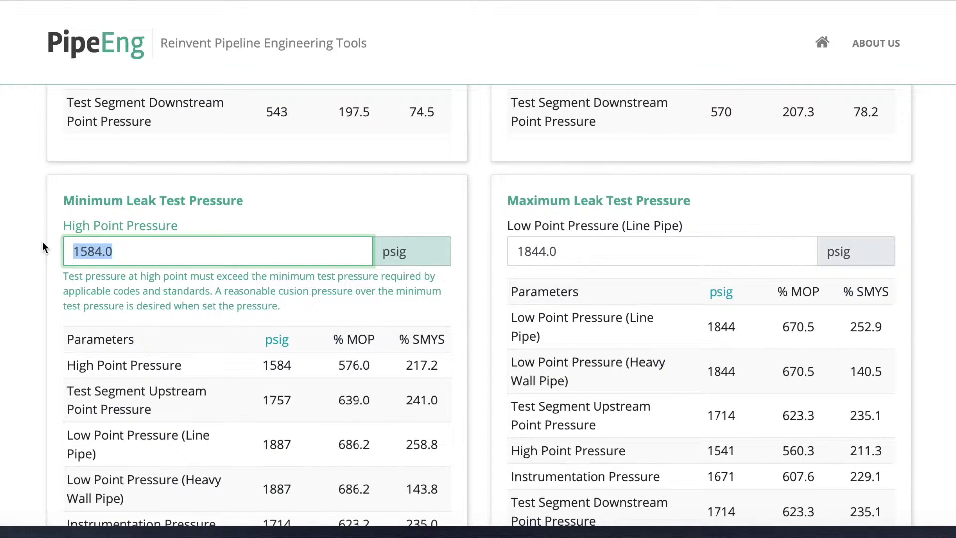
text(3)
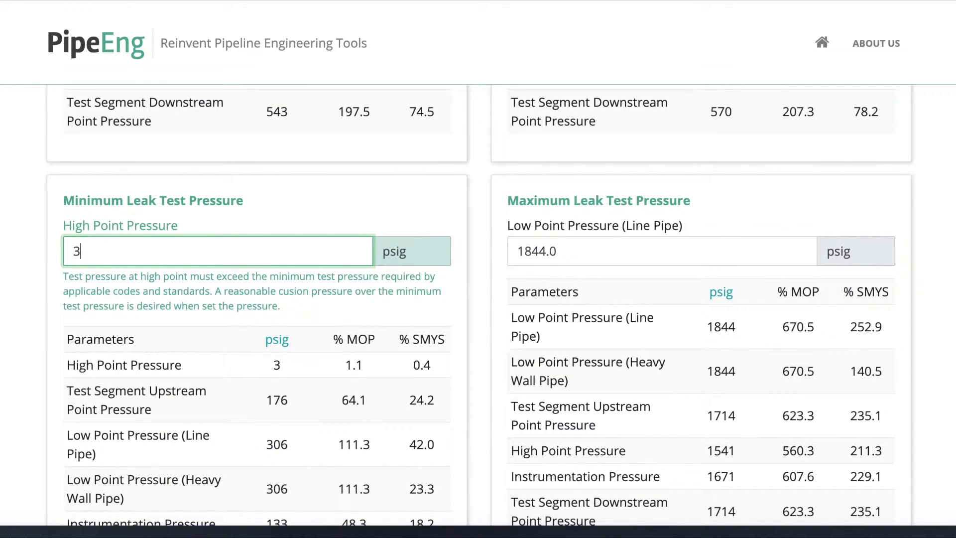
text(15)
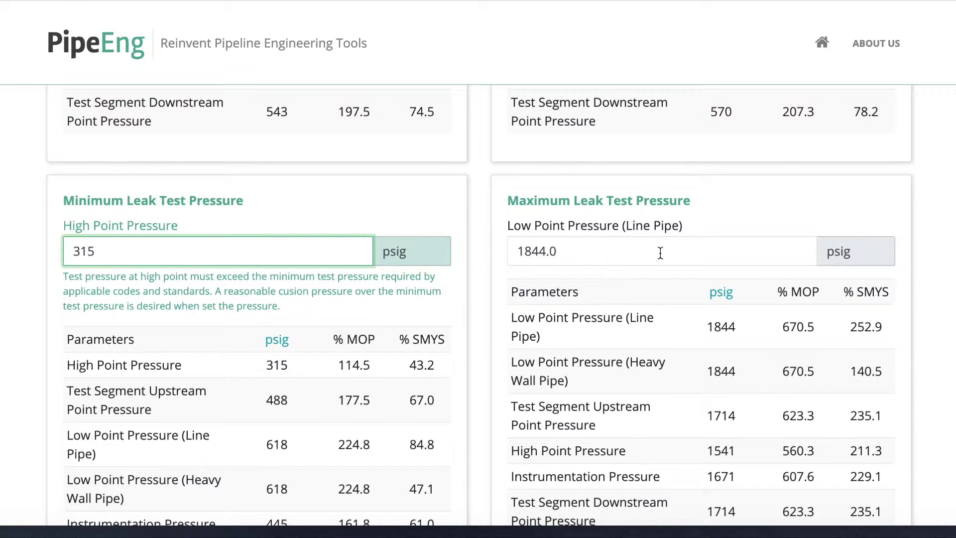
drag(617, 258, 496, 257)
text(700)
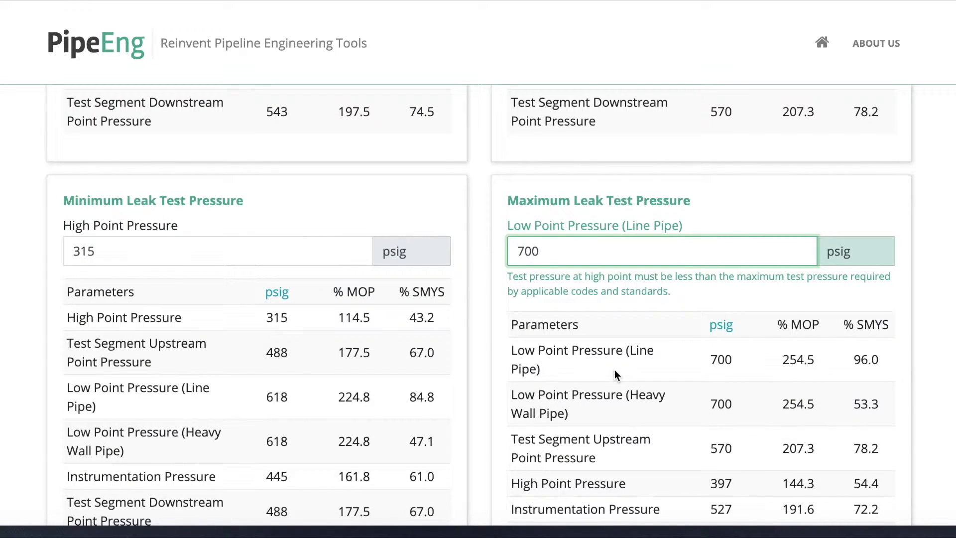
scroll(614, 369, down, 2)
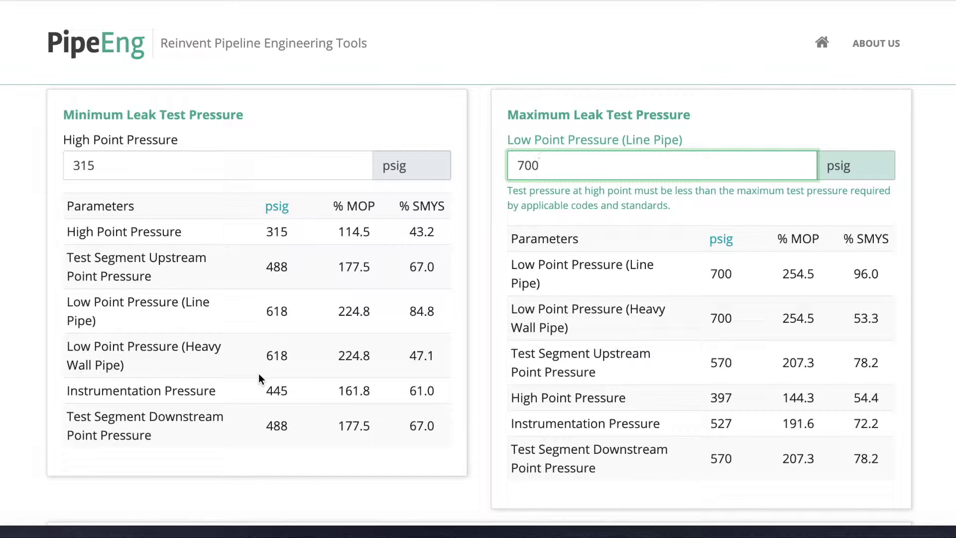
click(527, 412)
scroll(677, 390, down, 1)
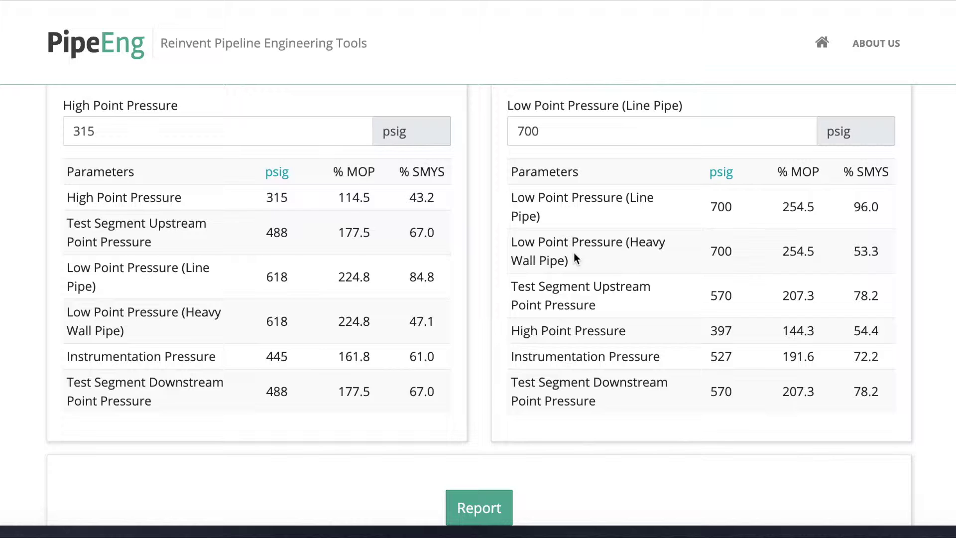
scroll(574, 257, down, 1)
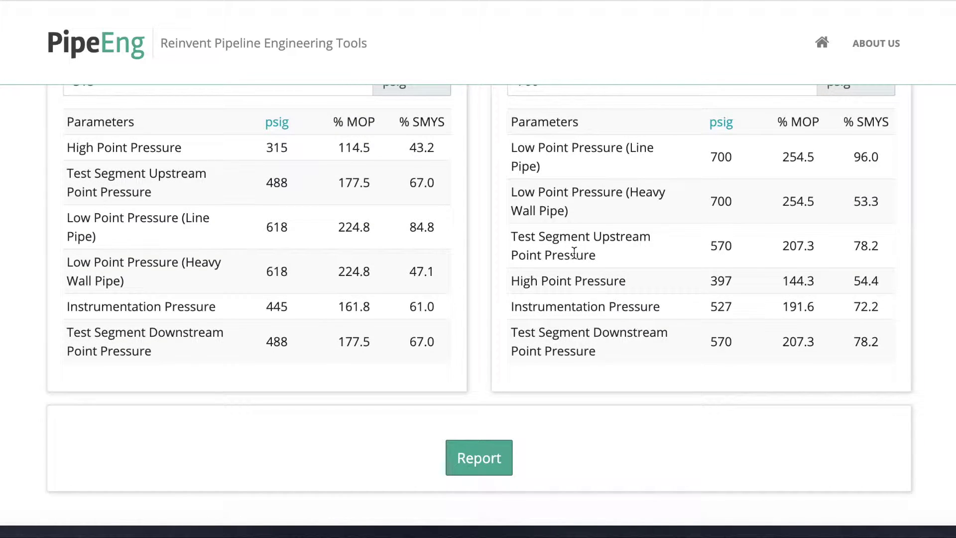
click(486, 455)
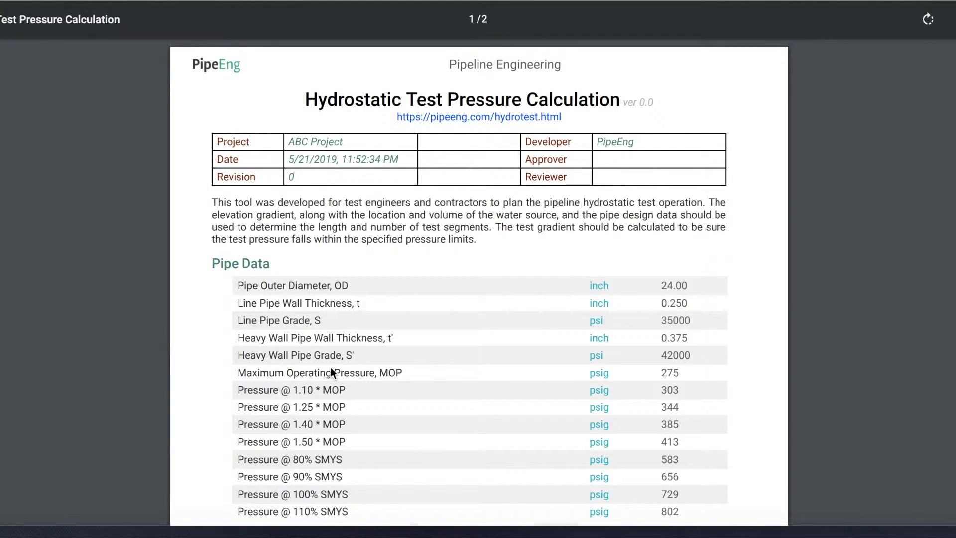
scroll(580, 366, down, 1)
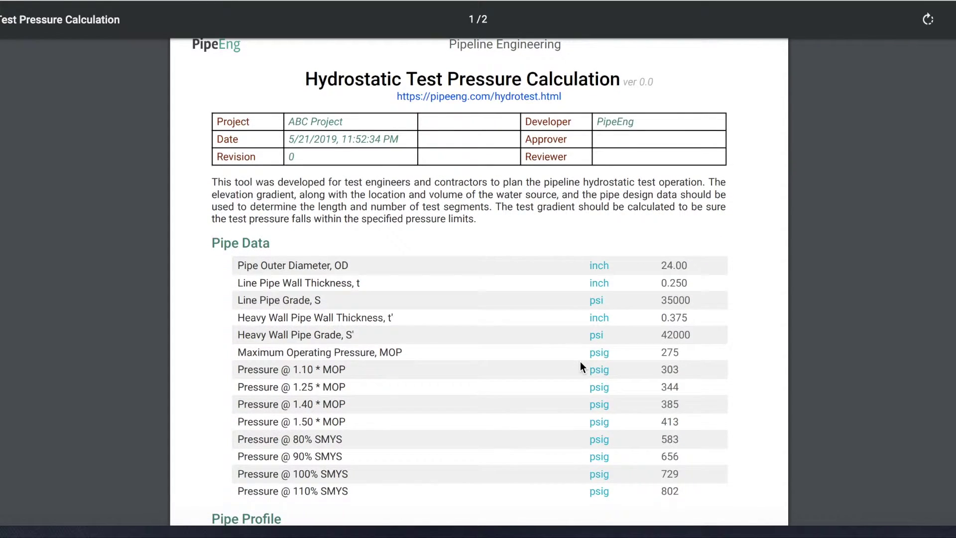
scroll(580, 363, down, 3)
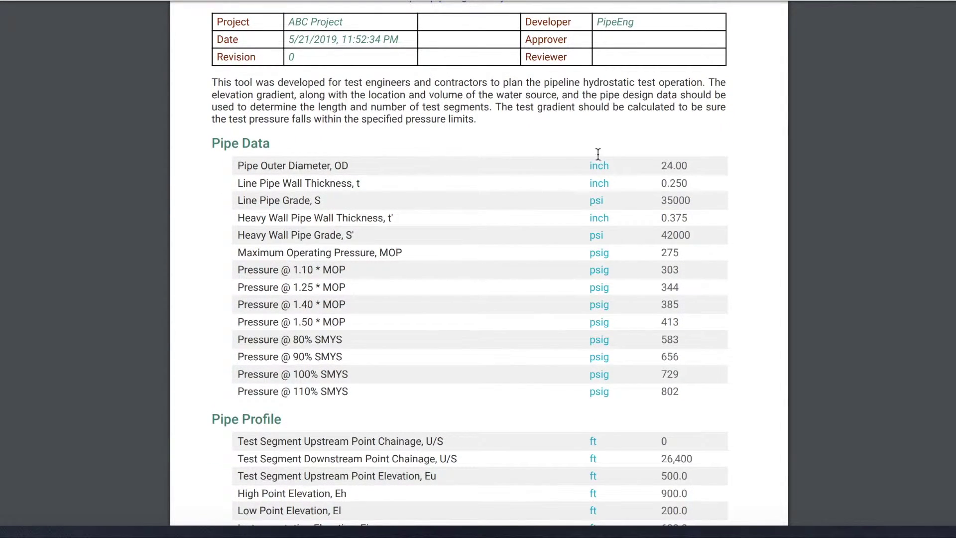
scroll(652, 299, down, 4)
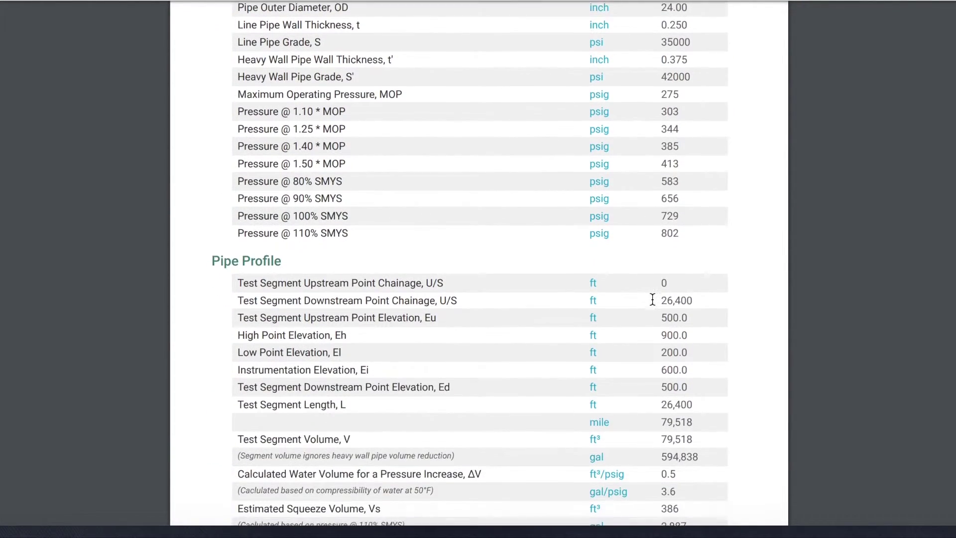
scroll(652, 299, down, 1)
scroll(652, 298, down, 6)
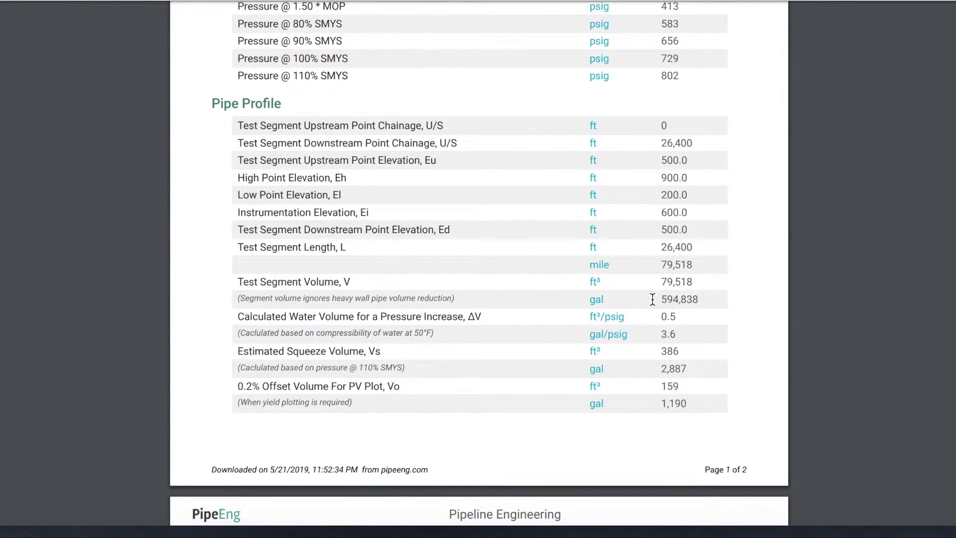
scroll(652, 298, down, 4)
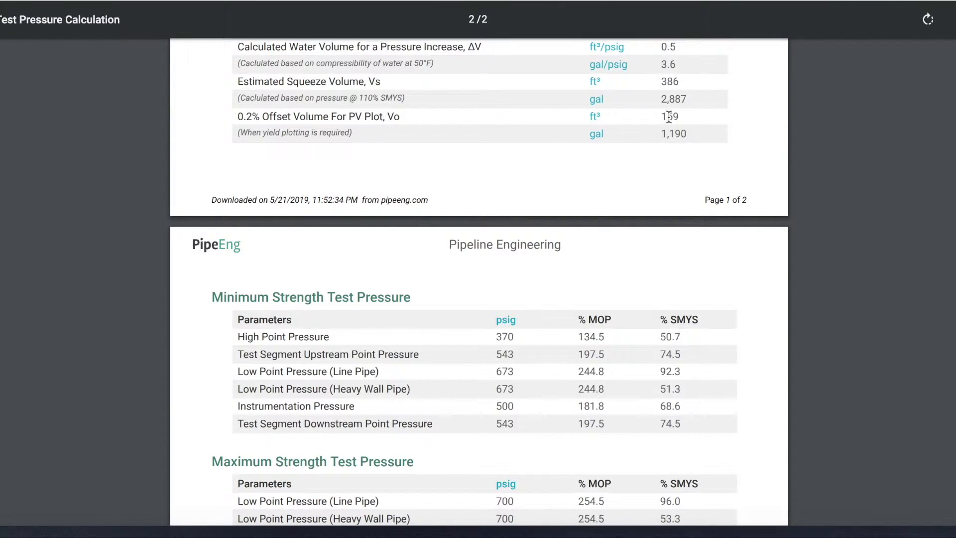
scroll(527, 342, down, 1)
scroll(527, 338, down, 5)
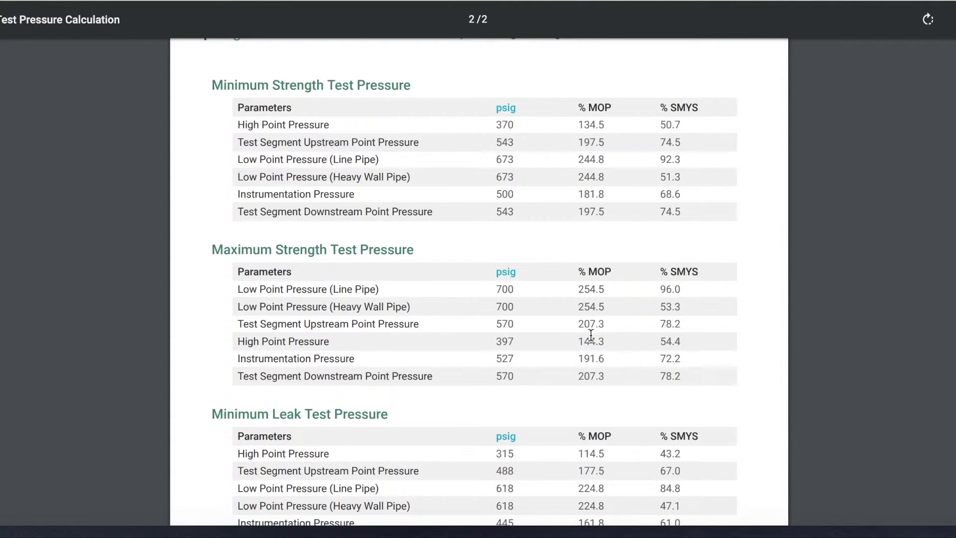
scroll(592, 332, down, 1)
scroll(591, 333, up, 1)
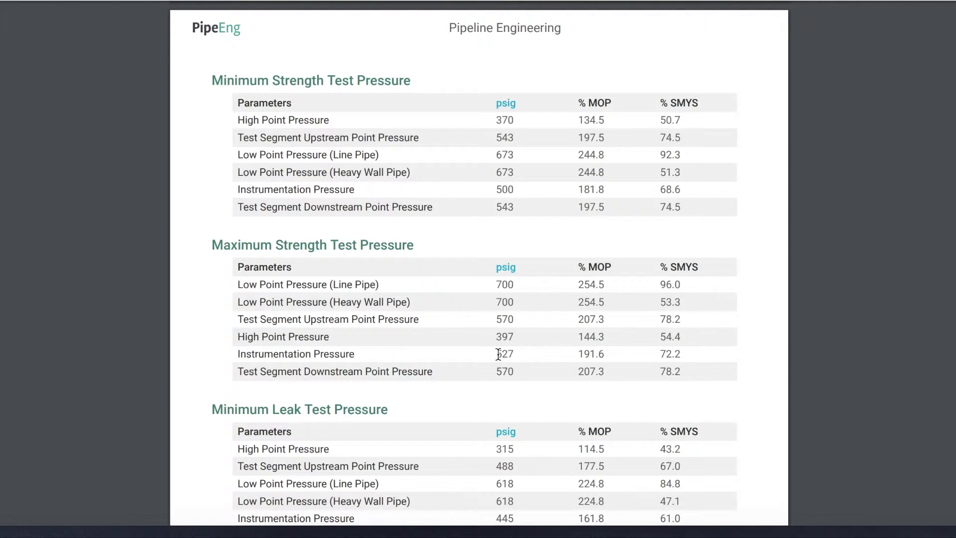
scroll(527, 348, down, 3)
scroll(527, 351, down, 2)
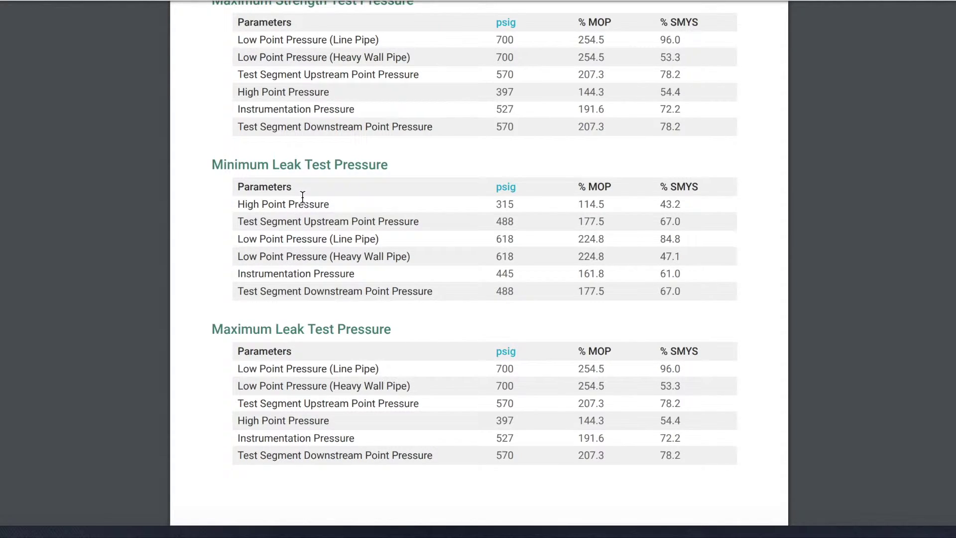
scroll(561, 409, down, 3)
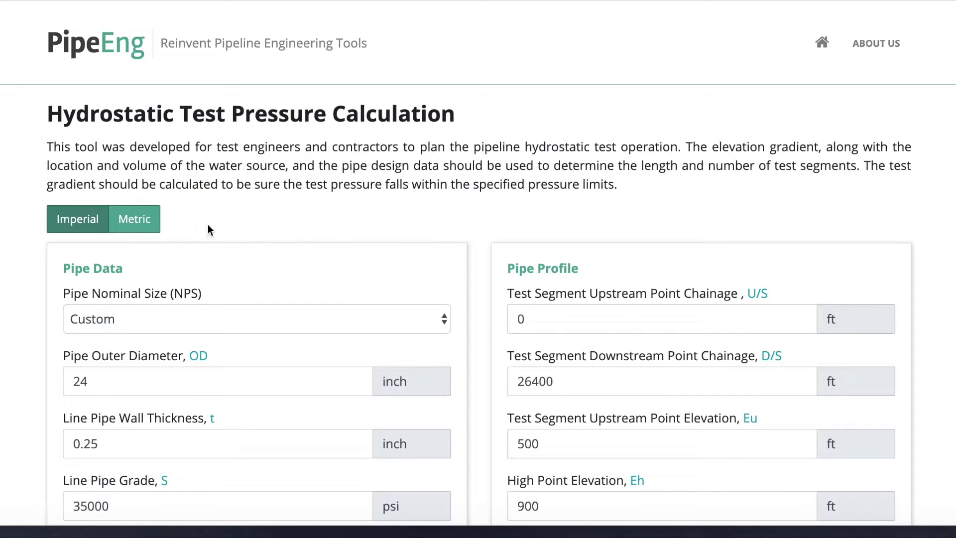
- Switch to metric units and review the converted values: 9.525 mm wall, 1896 kPag MOP, 2086 kPag
click(136, 219)
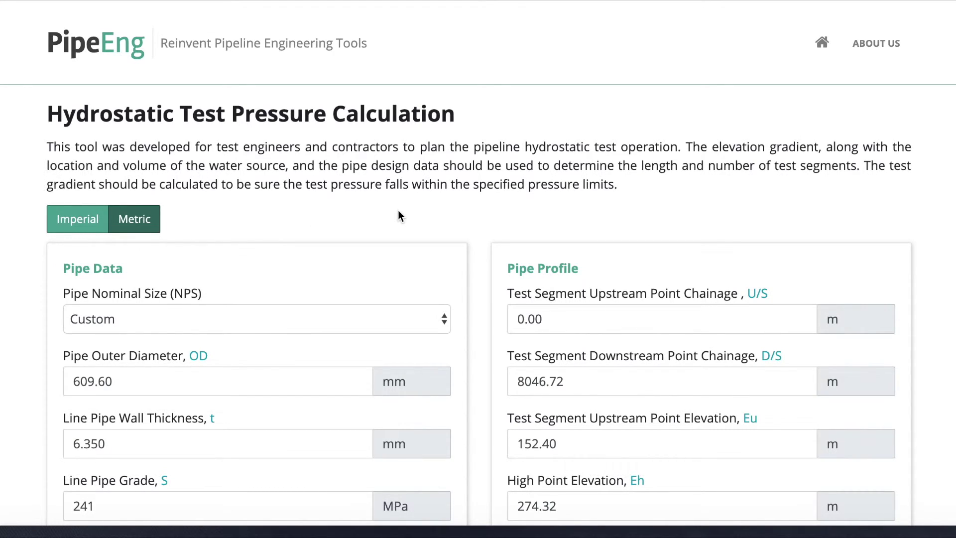
scroll(399, 211, down, 3)
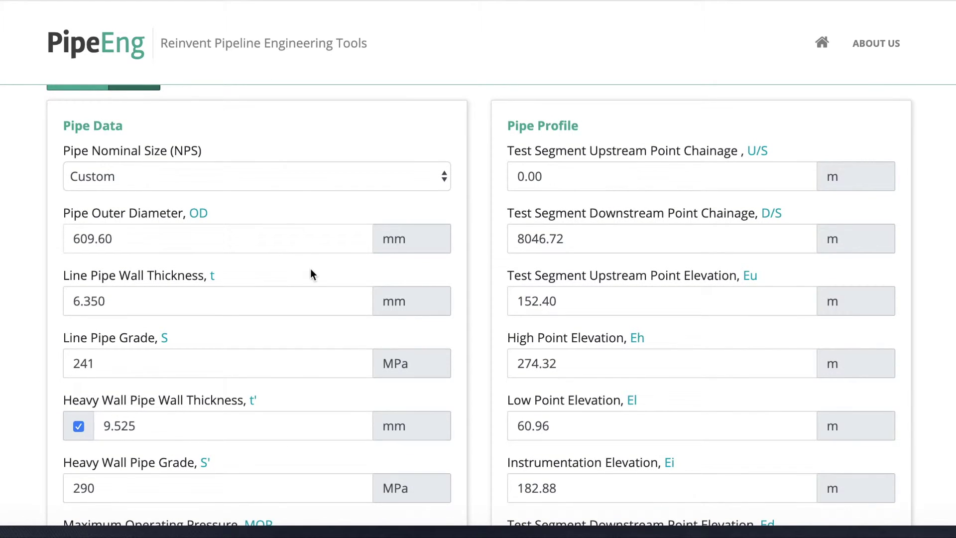
scroll(310, 268, down, 1)
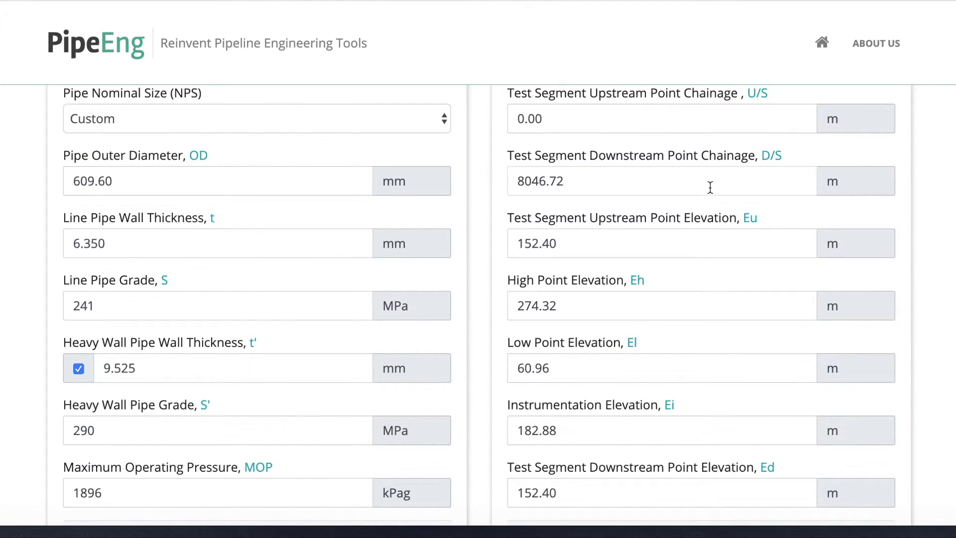
scroll(578, 391, down, 4)
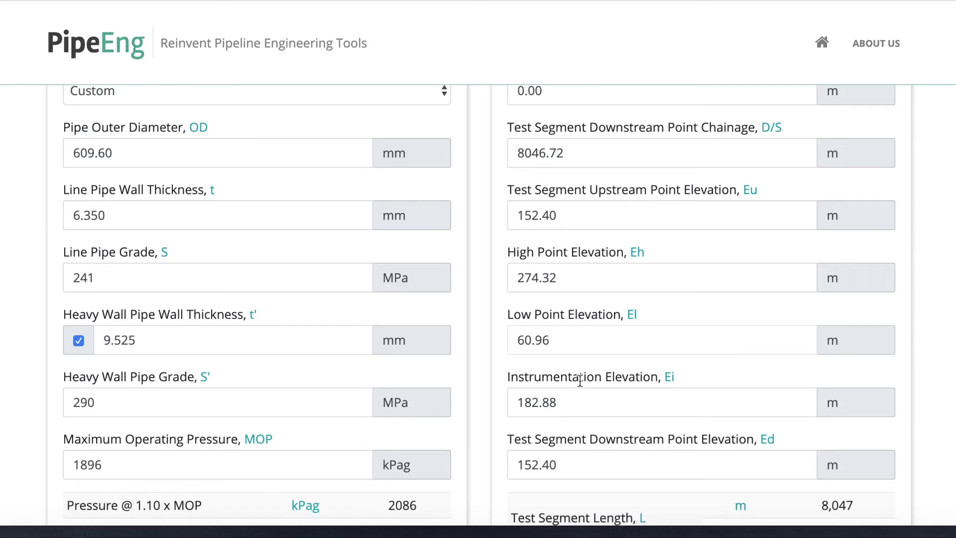